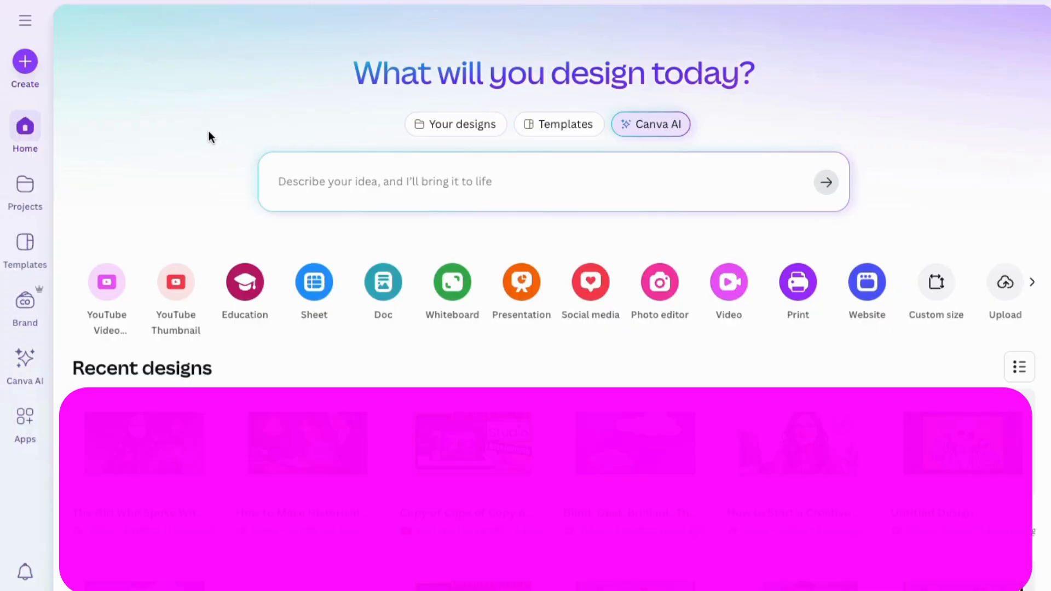
# Open the video design type, add a Dissolve transition between the first two clips and lengthen its duration
pyautogui.click(731, 288)
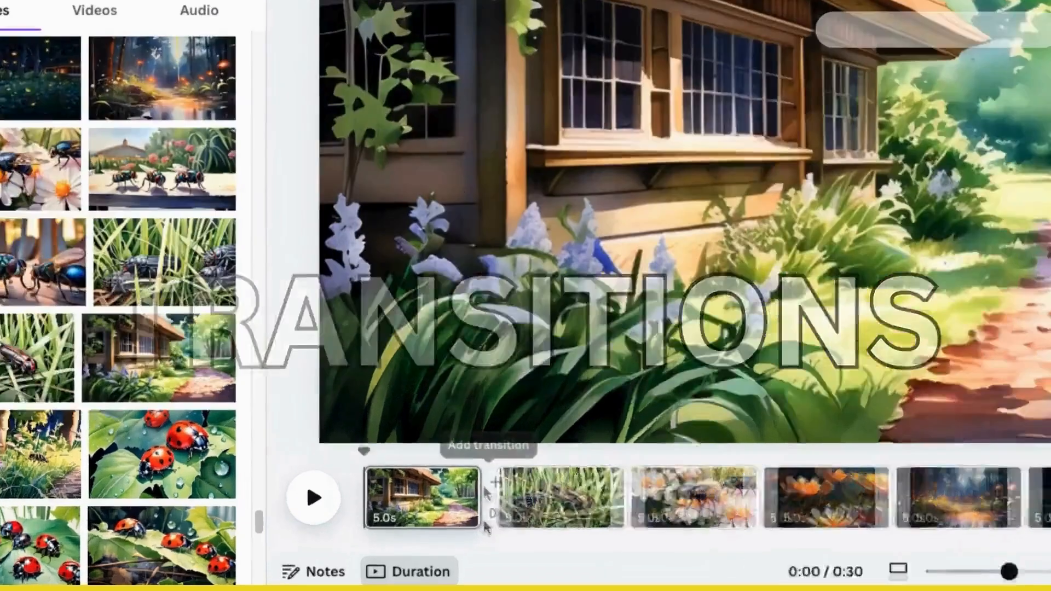
pyautogui.moveTo(450, 508)
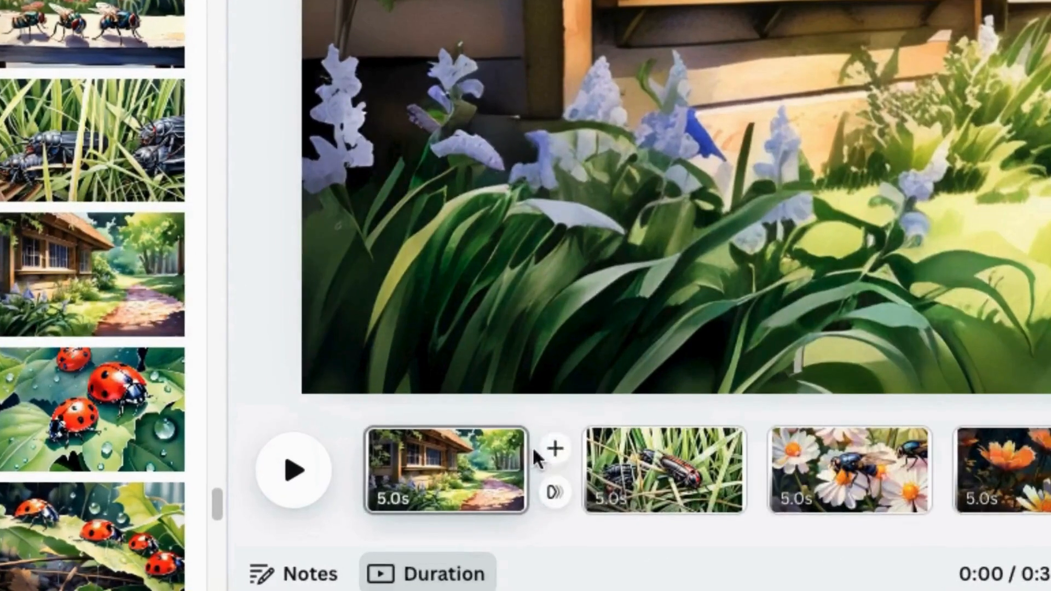
pyautogui.click(554, 499)
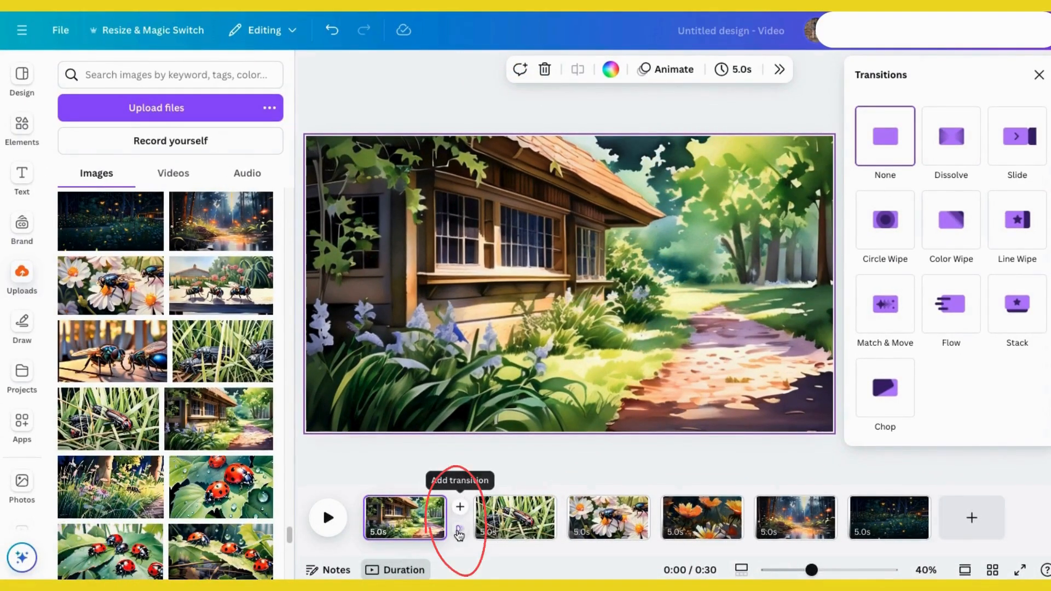
pyautogui.click(963, 140)
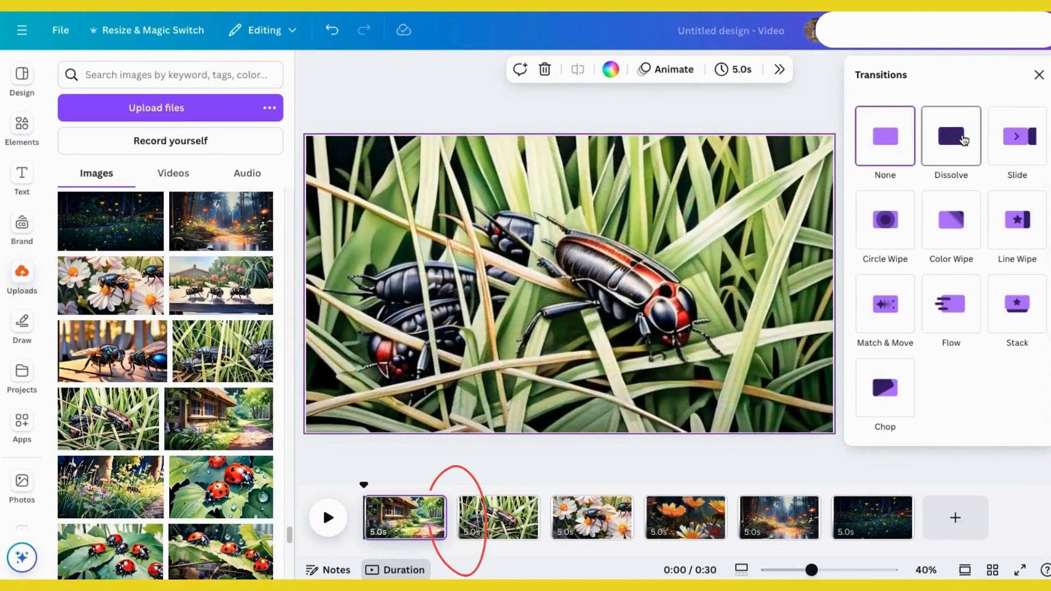
pyautogui.click(964, 141)
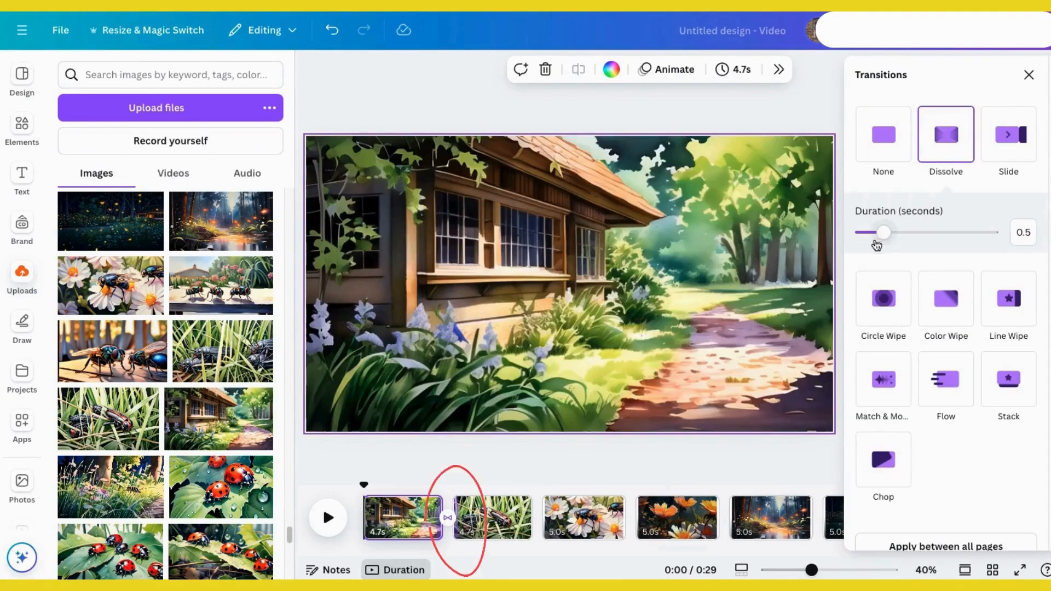
pyautogui.moveTo(904, 234)
pyautogui.mouseDown()
pyautogui.moveTo(1005, 236)
pyautogui.moveTo(880, 235)
pyautogui.moveTo(937, 235)
pyautogui.mouseUp()
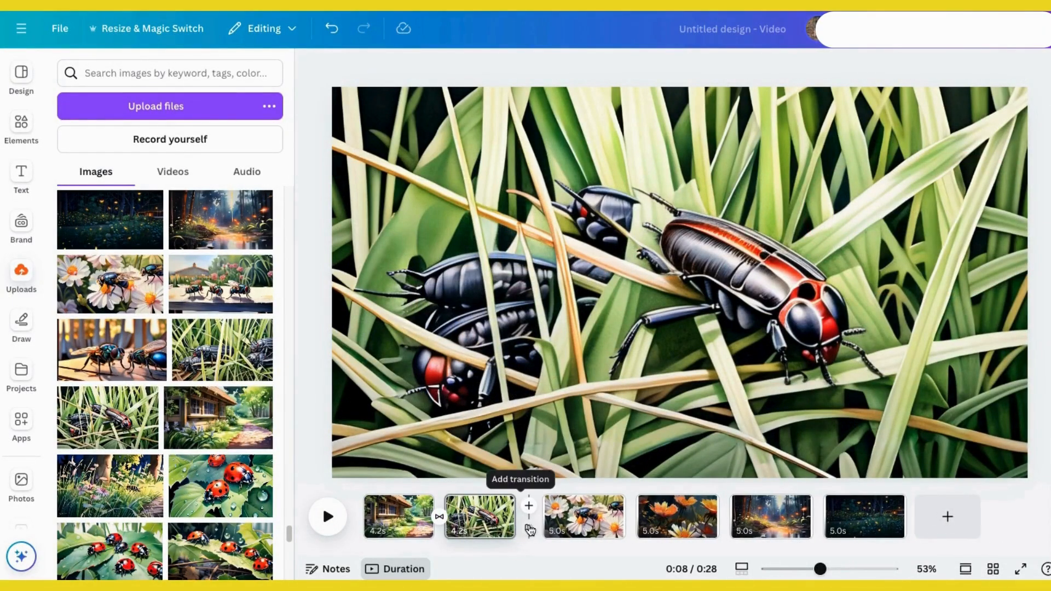
# Add a Slide transition with a 1.6-second duration between the second and third clips and preview it
pyautogui.click(523, 517)
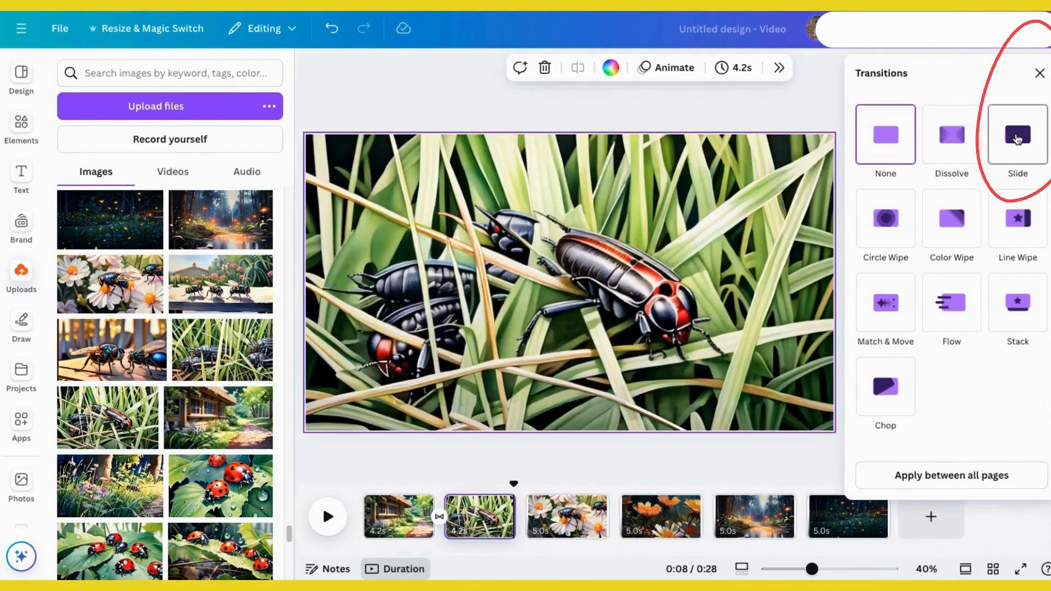
pyautogui.click(1017, 135)
pyautogui.moveTo(890, 234); pyautogui.dragTo(943, 232)
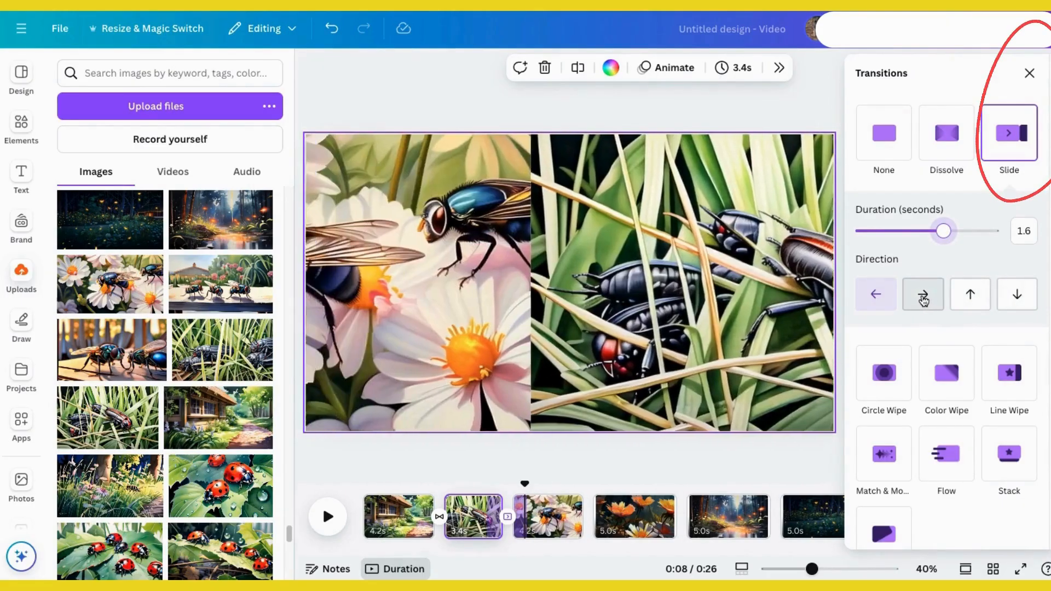
pyautogui.moveTo(524, 485); pyautogui.dragTo(480, 486)
pyautogui.click(322, 521)
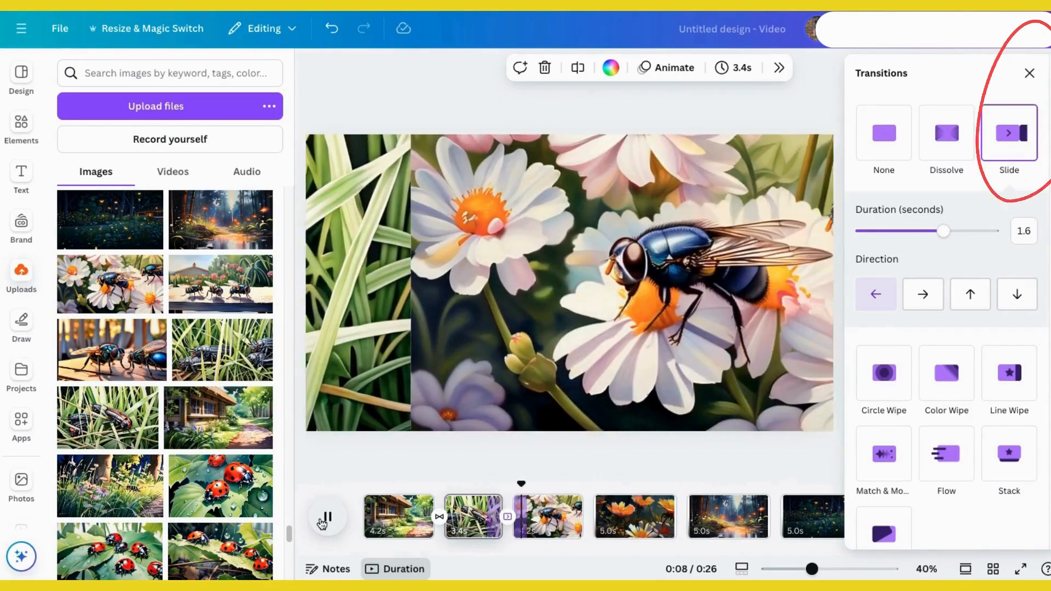
pyautogui.click(331, 521)
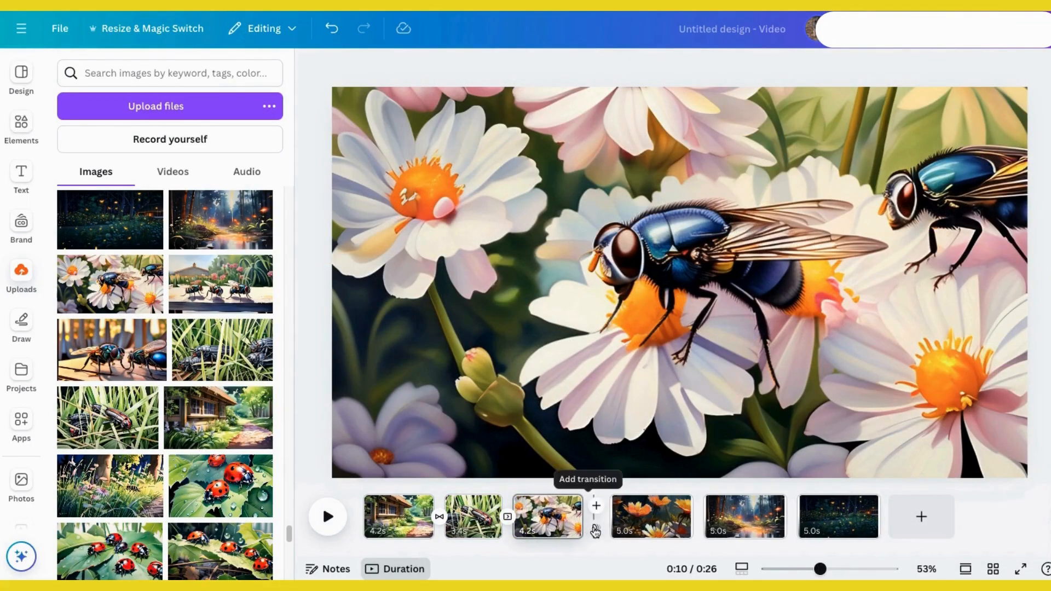
# Add a Circle Wipe transition between the third and fourth clips and lengthen its duration
pyautogui.click(589, 517)
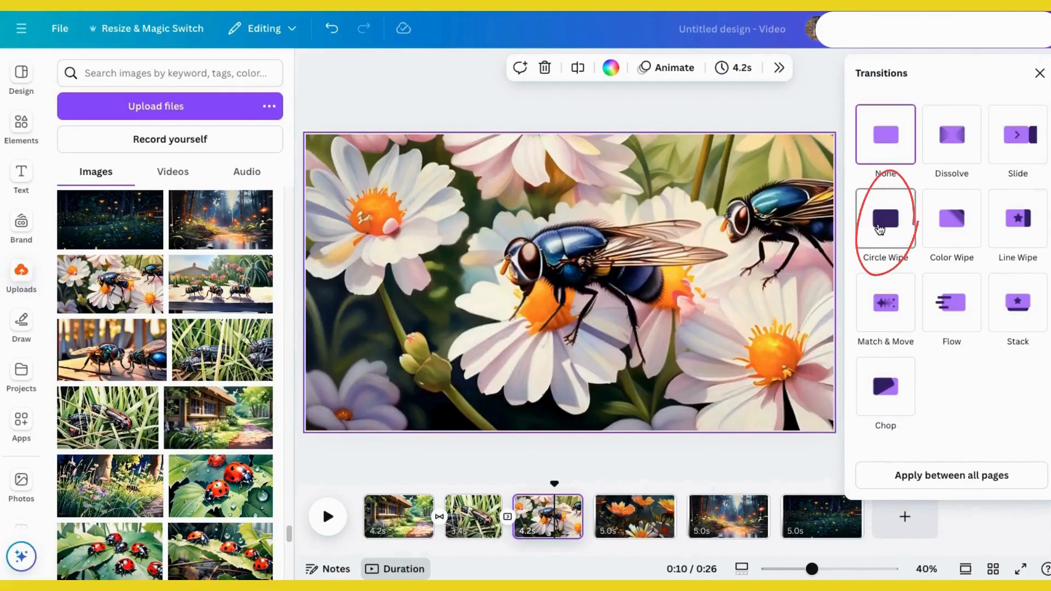
pyautogui.click(880, 230)
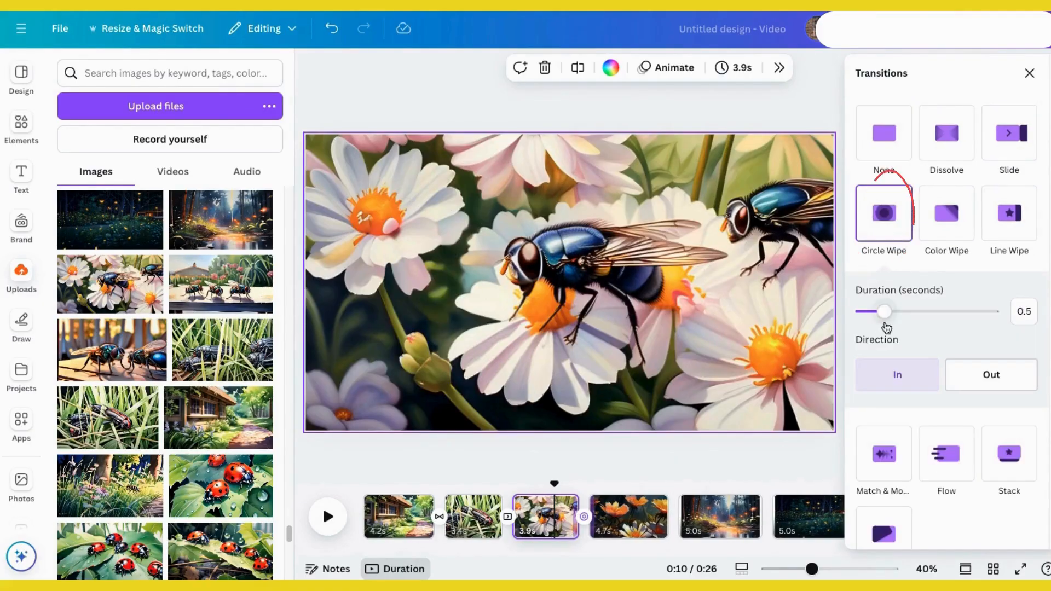
pyautogui.moveTo(907, 313); pyautogui.dragTo(938, 312)
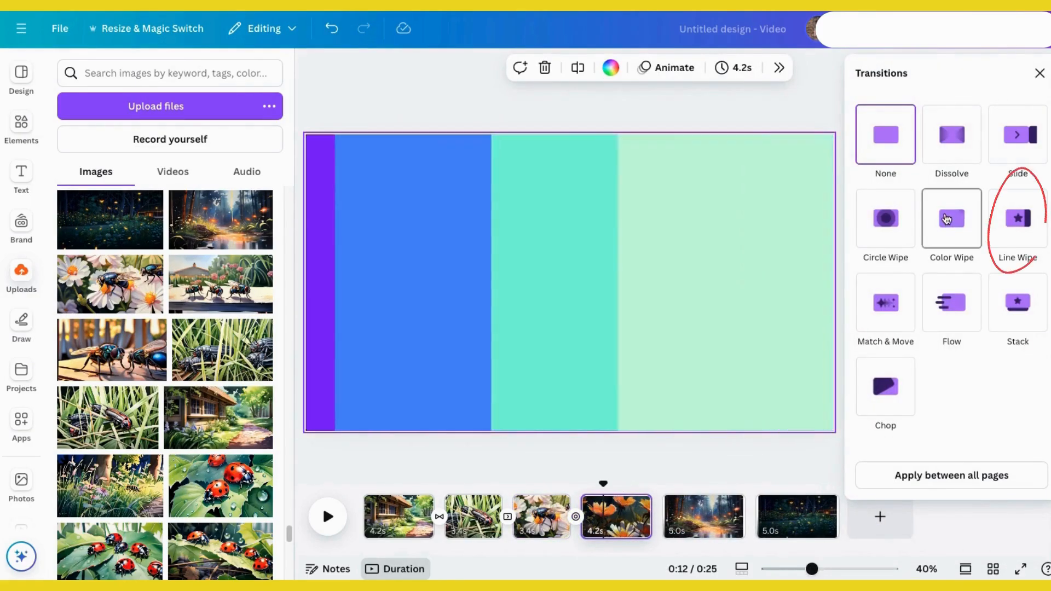
# Add a Color Wipe transition between the fourth and fifth clips, with its first colour magenta and third colour light green
pyautogui.click(949, 219)
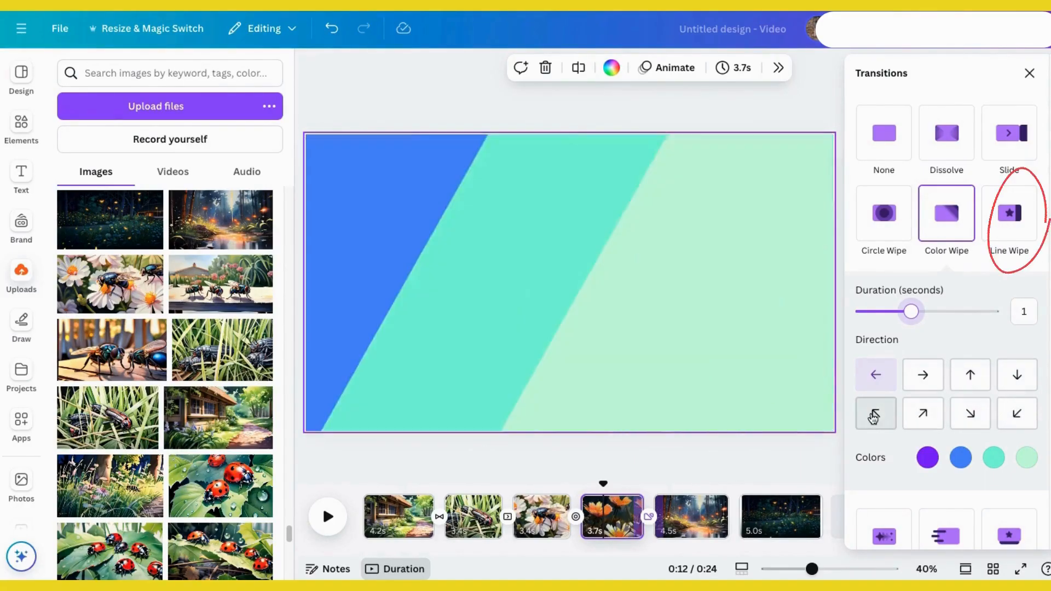
pyautogui.click(928, 458)
pyautogui.click(779, 329)
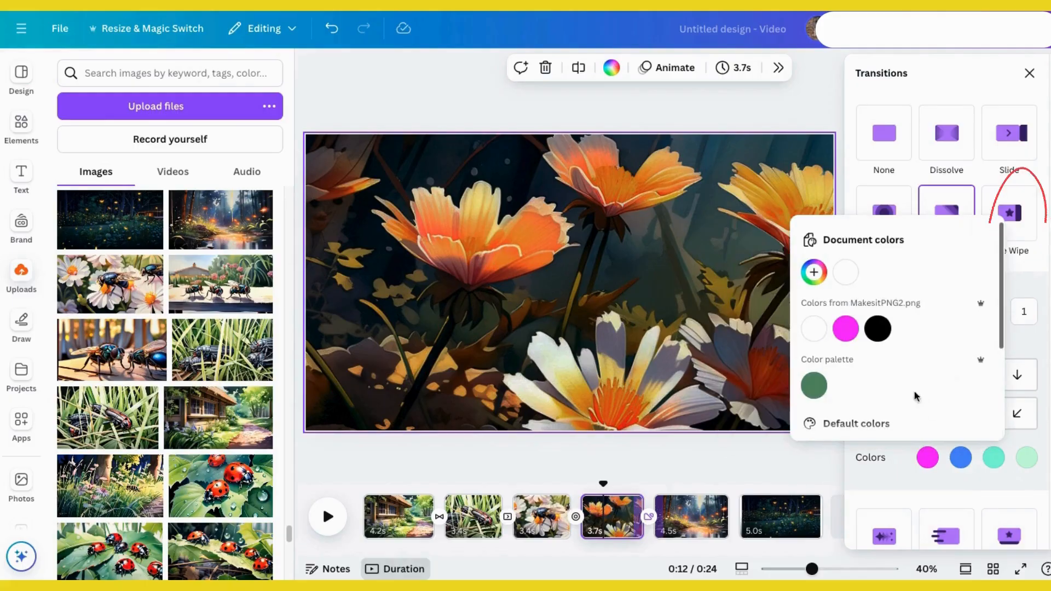
pyautogui.scroll(-3, 916, 394)
pyautogui.click(878, 418)
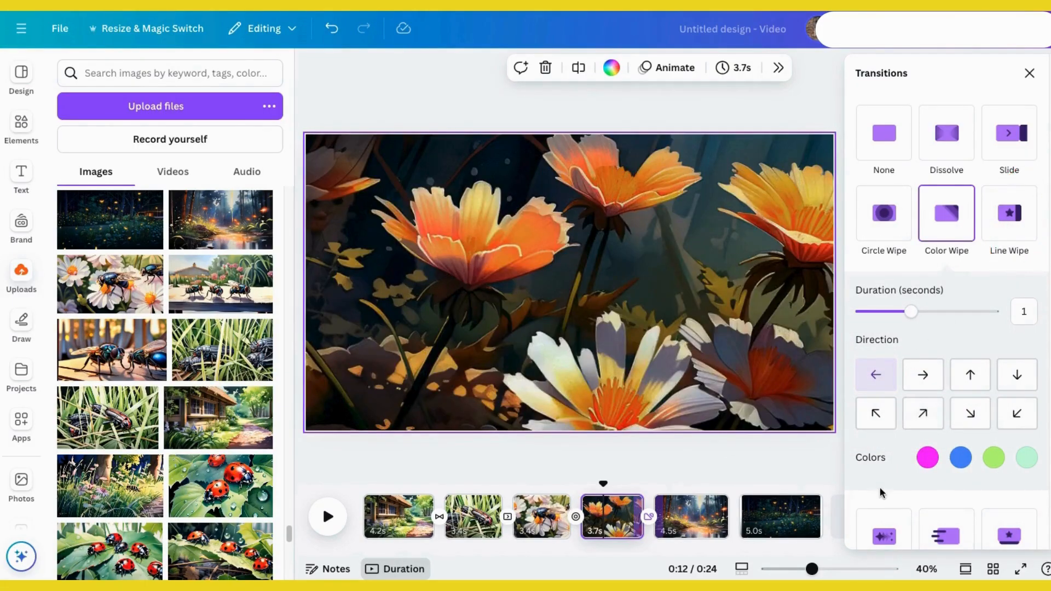
# Play back the Color Wipe transition between the orange flower and forest clips
pyautogui.scroll(-1, 880, 493)
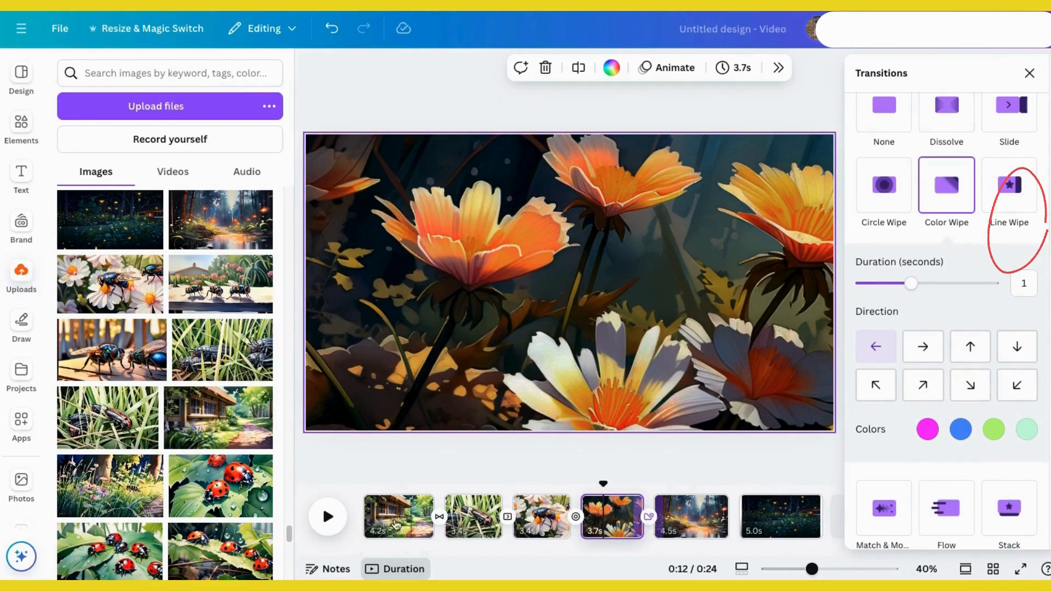
pyautogui.click(339, 519)
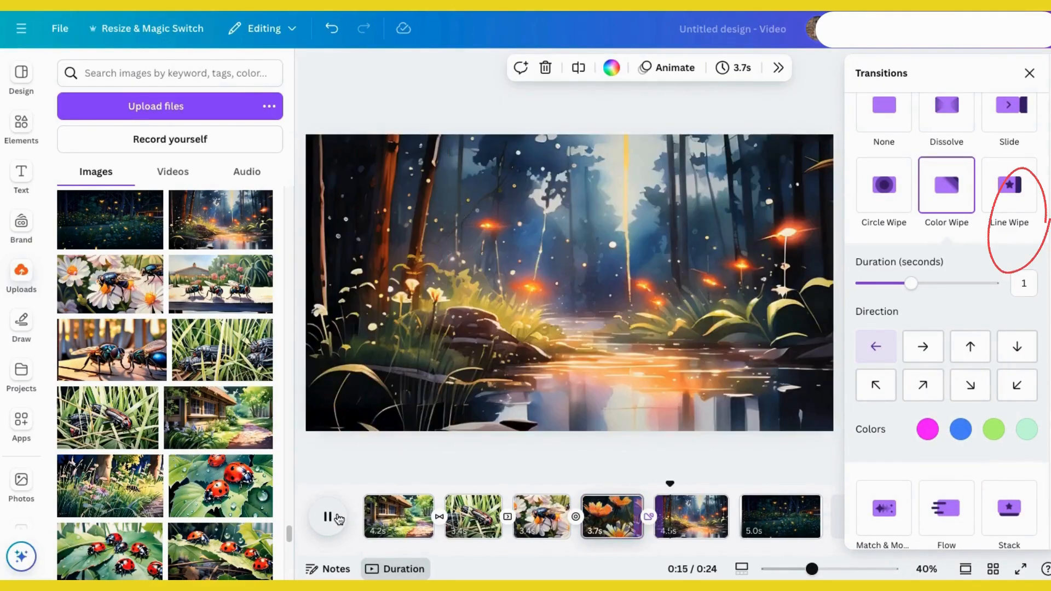
pyautogui.click(573, 433)
# Add a Line Wipe transition between the fifth and sixth clips and adjust its duration
pyautogui.click(735, 517)
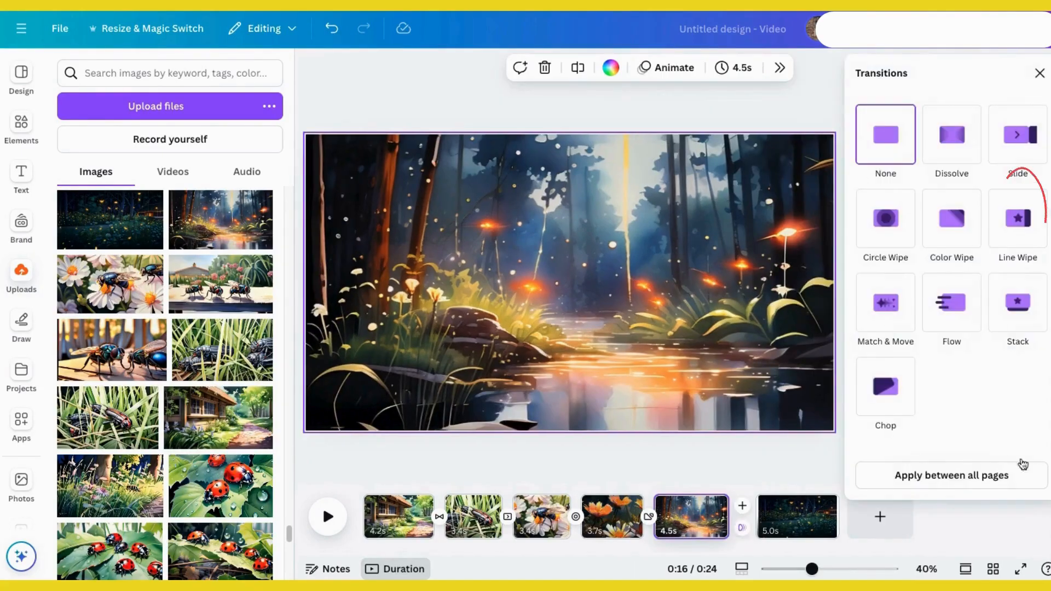
pyautogui.click(1028, 227)
pyautogui.moveTo(935, 317); pyautogui.dragTo(901, 314)
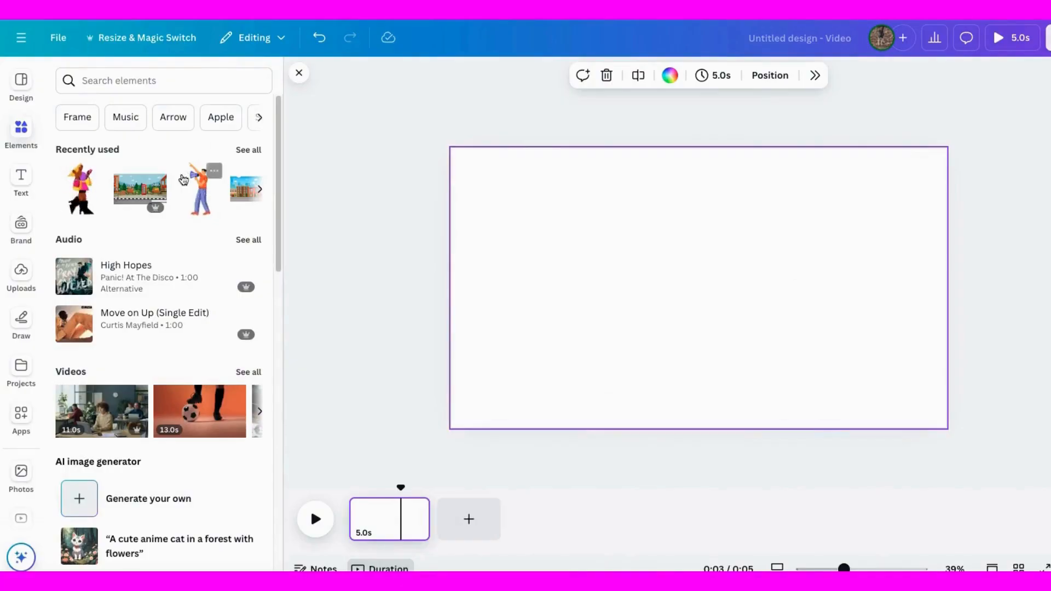
# Search the elements for "city street" and browse only the graphics
pyautogui.click(92, 80)
pyautogui.write('city str')
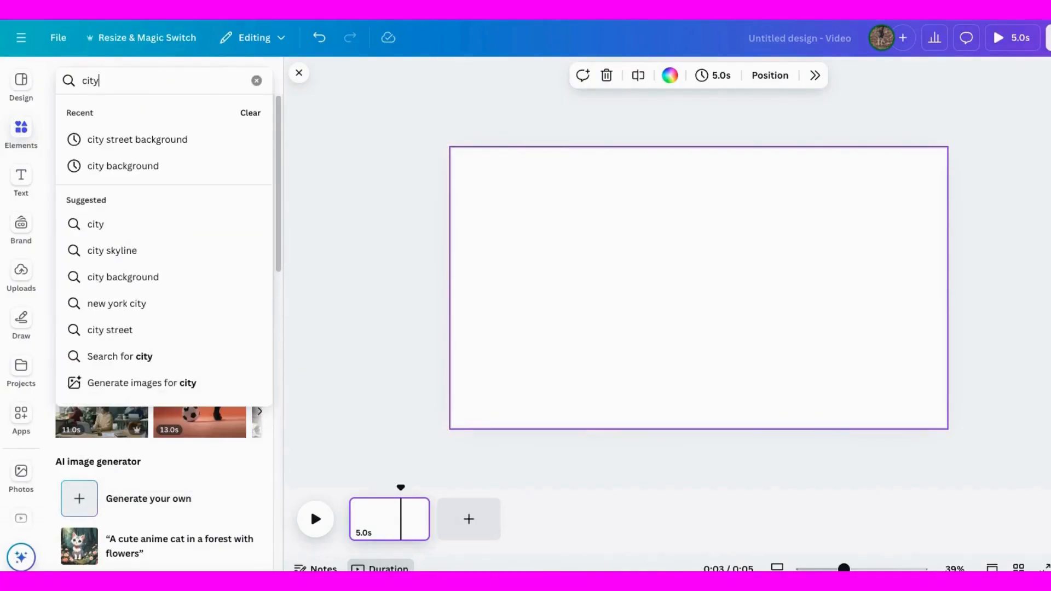
pyautogui.press('Return')
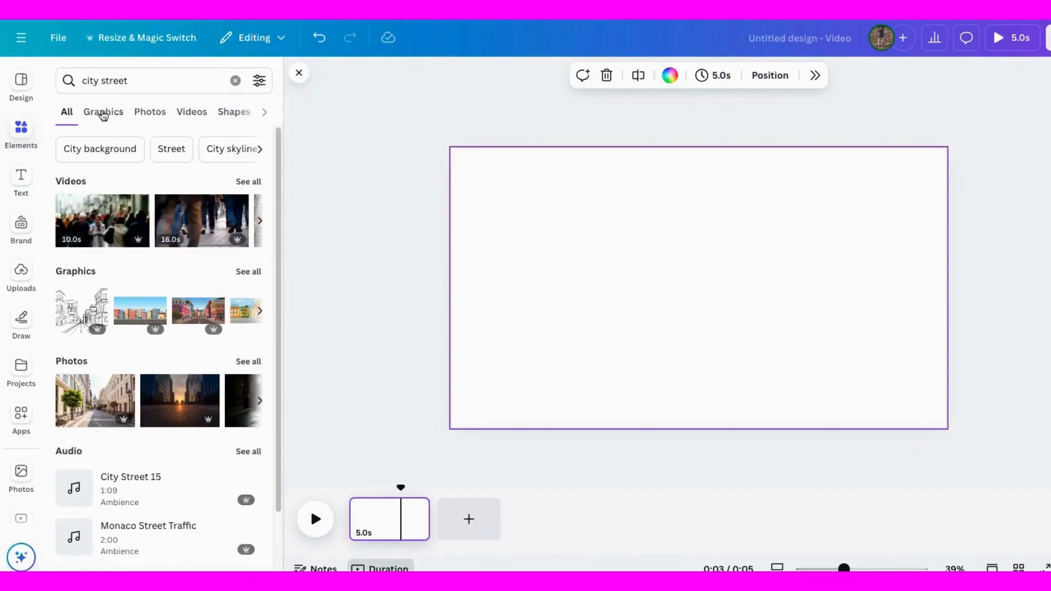
pyautogui.click(103, 112)
pyautogui.moveTo(279, 164); pyautogui.dragTo(257, 248)
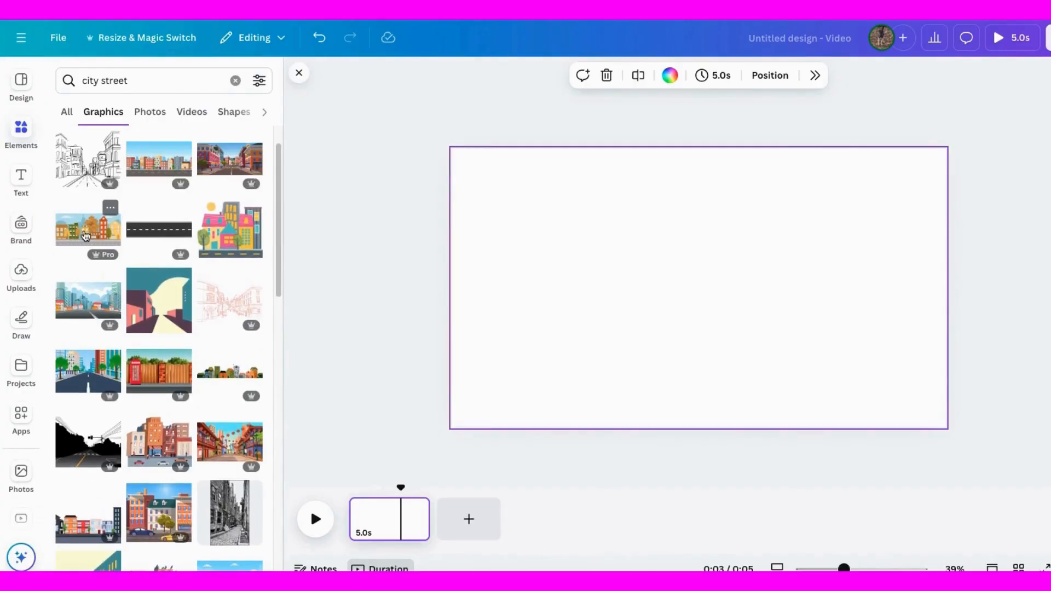
# Add the autumn city street graphic with orange trees and enlarge it to cover the whole page
pyautogui.click(85, 235)
pyautogui.moveTo(600, 336); pyautogui.dragTo(342, 412)
pyautogui.moveTo(604, 294); pyautogui.dragTo(681, 289)
pyautogui.moveTo(413, 412); pyautogui.dragTo(368, 422)
pyautogui.click(383, 371)
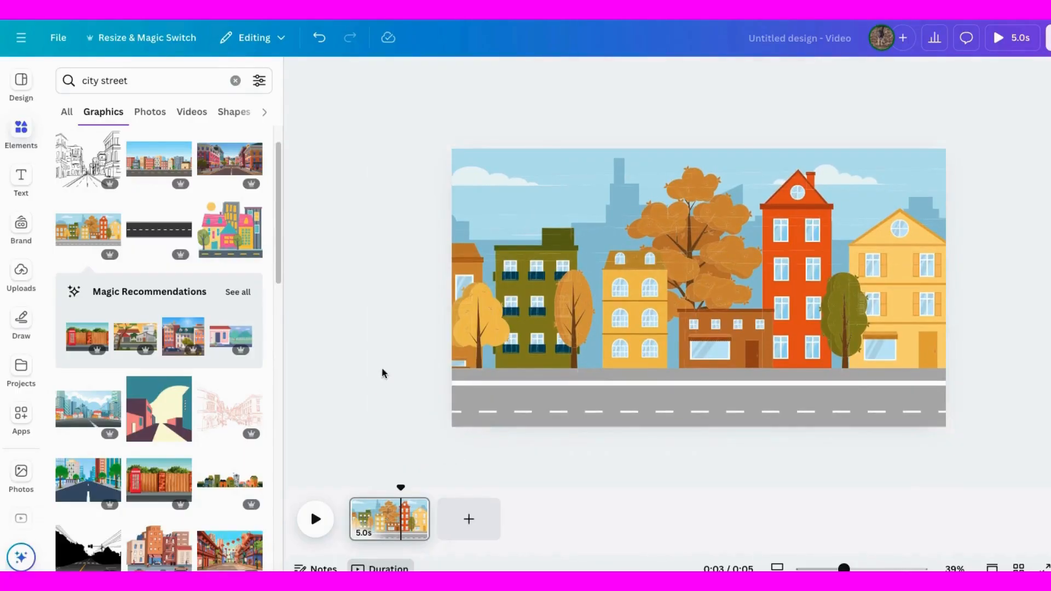
# Search the graphics for "motorcycle" and browse for a rider illustration
pyautogui.click(137, 80)
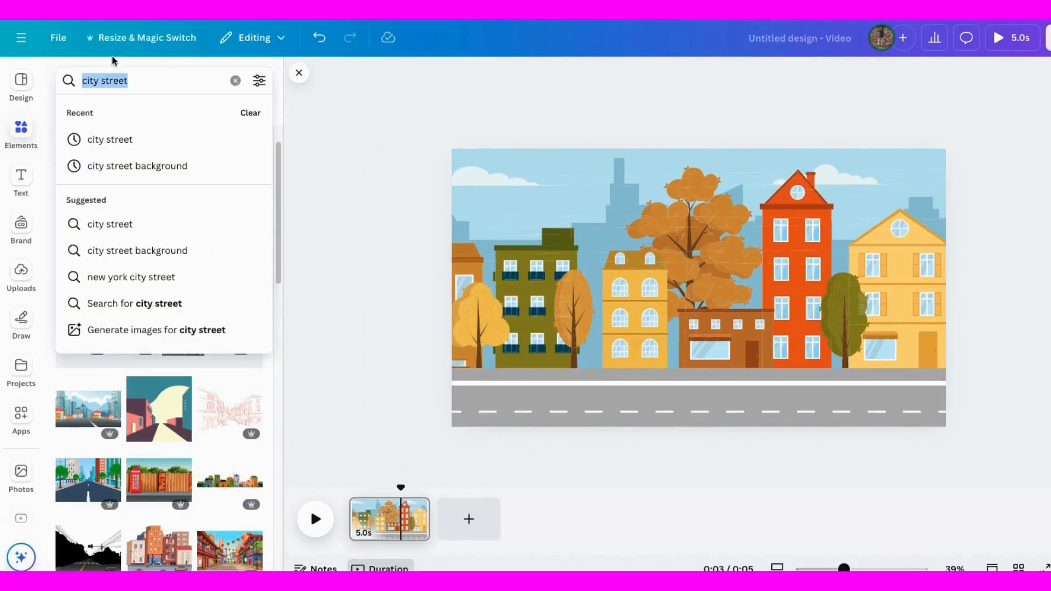
pyautogui.write('motorcycle')
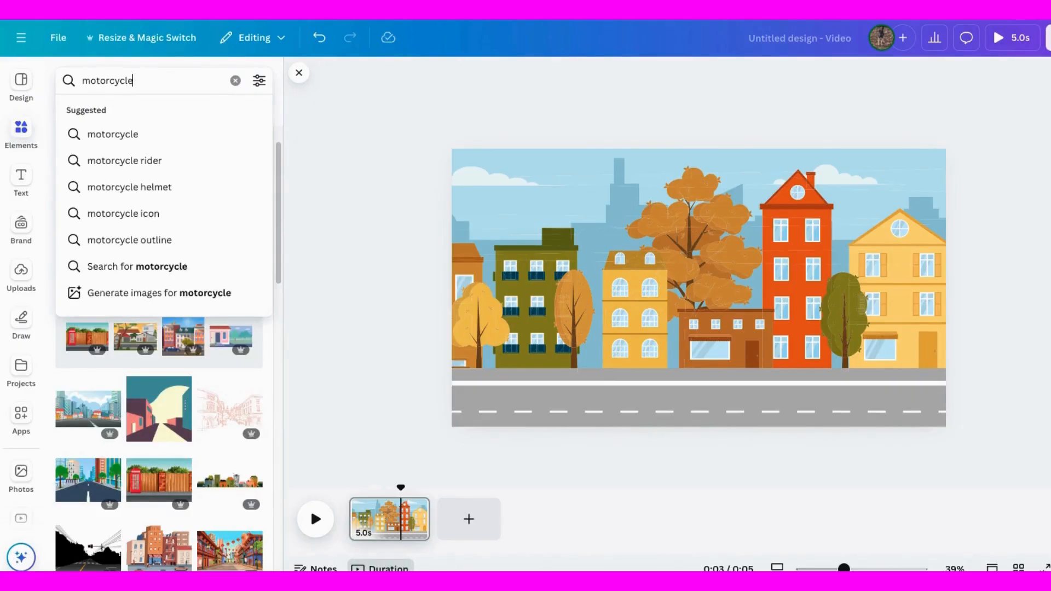
pyautogui.press('Return')
pyautogui.scroll(-6, 200, 246)
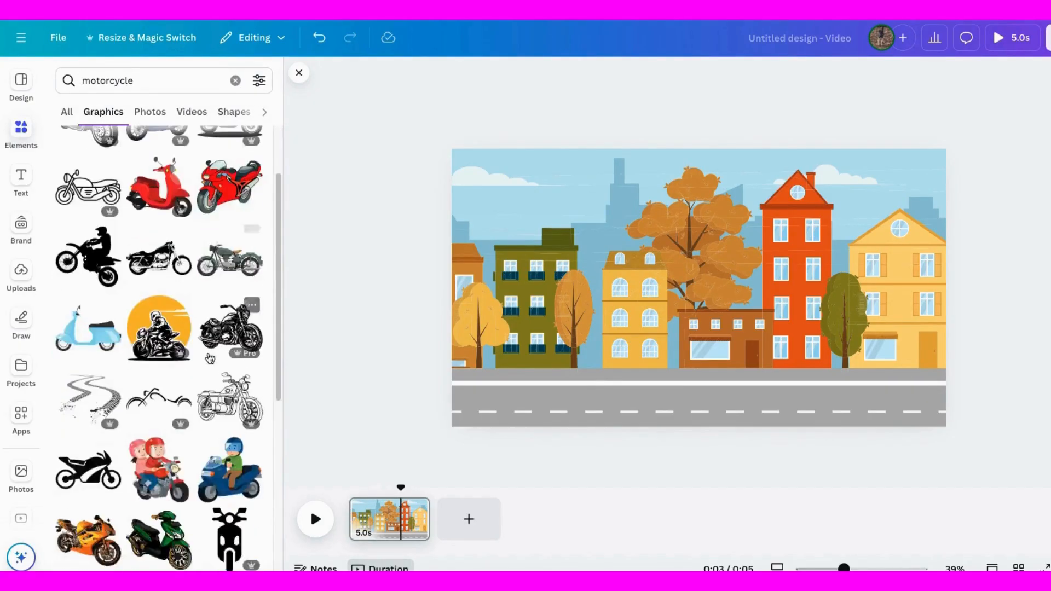
pyautogui.scroll(-1, 210, 359)
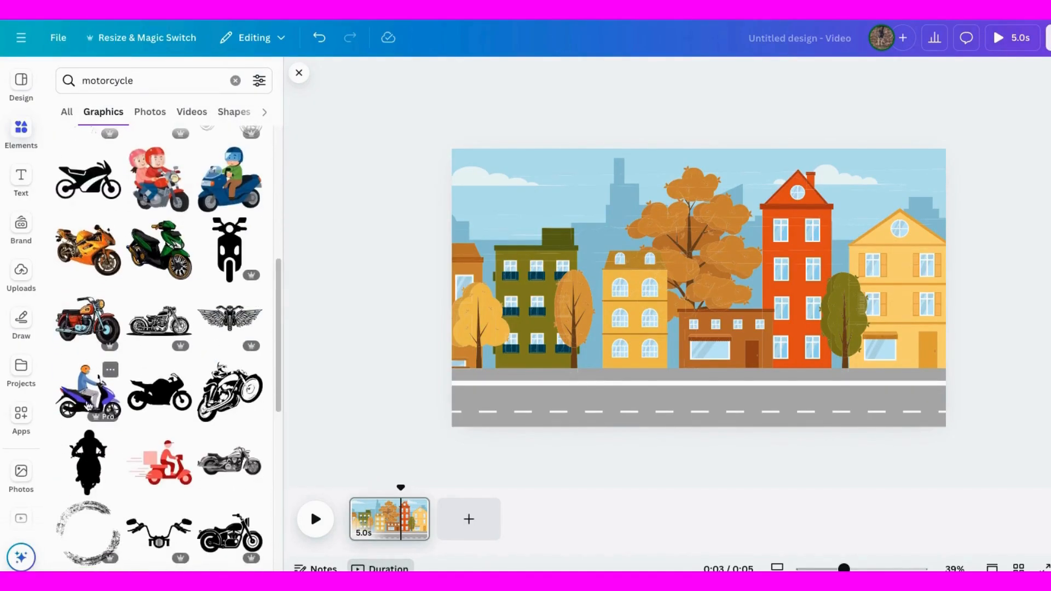
# Add the purple scooter rider graphic, shrink it and place it on the road at the left end of the street
pyautogui.click(90, 404)
pyautogui.moveTo(563, 175); pyautogui.dragTo(700, 287)
pyautogui.moveTo(783, 361); pyautogui.dragTo(548, 371)
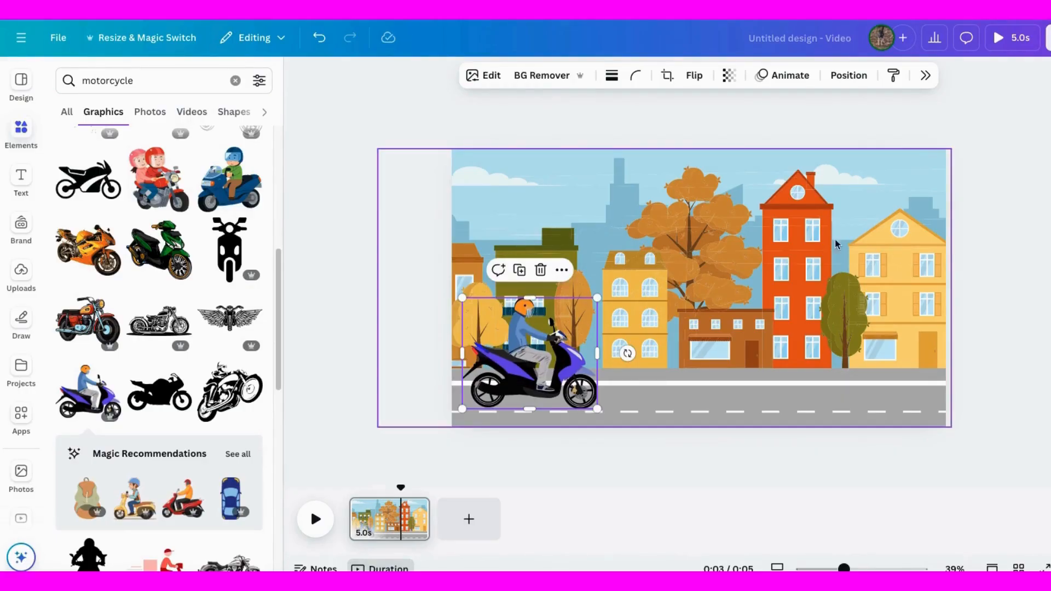
# Extend the street page to 9.0 seconds and duplicate it
pyautogui.moveTo(426, 528); pyautogui.dragTo(488, 526)
pyautogui.rightClick(417, 520)
pyautogui.click(460, 307)
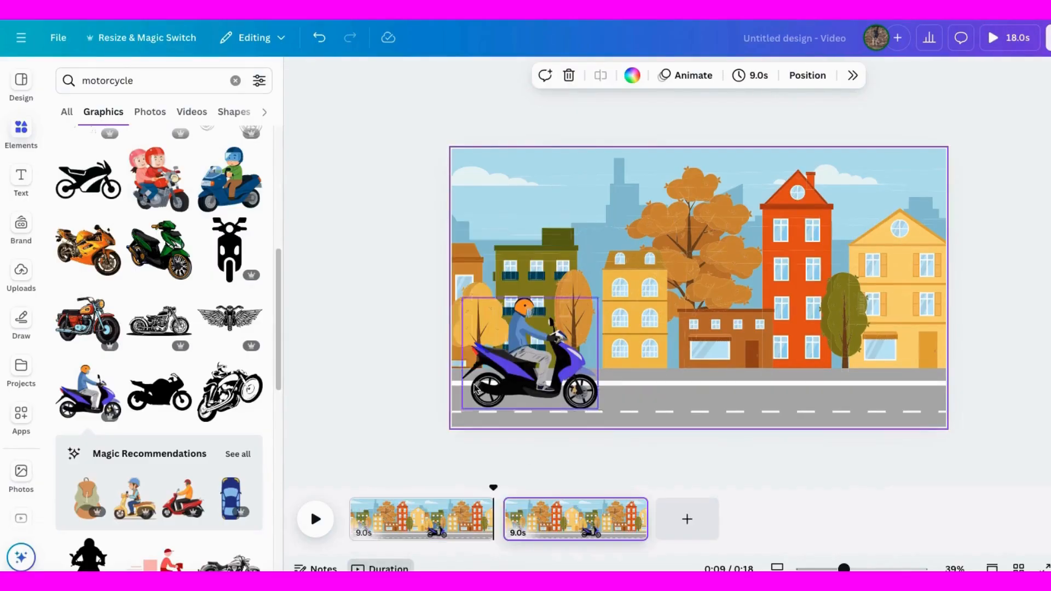
# On the duplicated page, enlarge the street background so the buildings appear closer and adjust its position
pyautogui.click(549, 525)
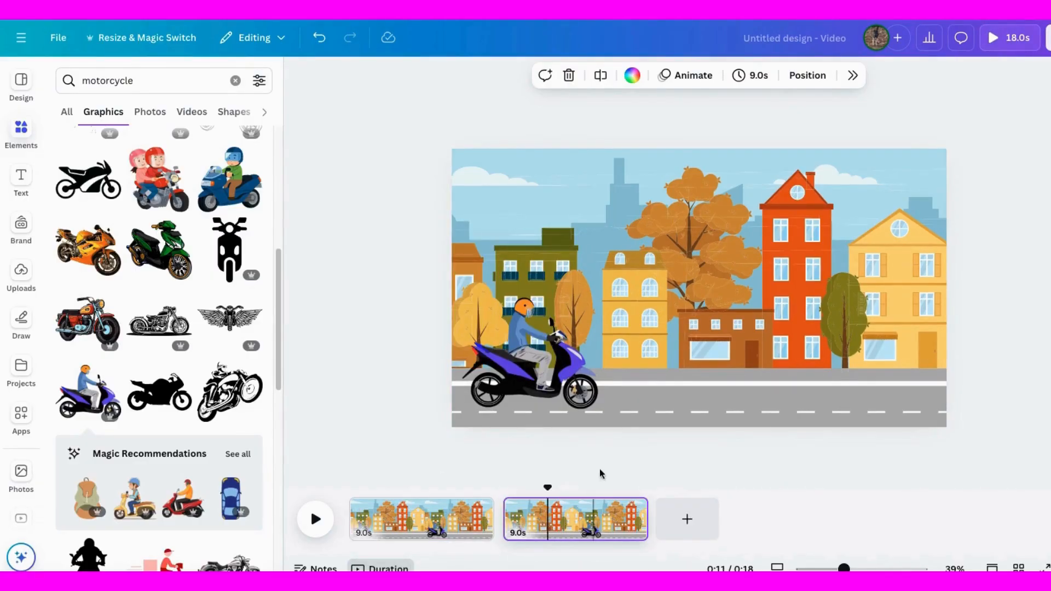
pyautogui.click(581, 247)
pyautogui.moveTo(379, 150); pyautogui.dragTo(22, 33)
pyautogui.moveTo(612, 174); pyautogui.dragTo(613, 189)
# Move the scooter rider to the right end of the duplicated page's road and enlarge it to about 1,040 × 854
pyautogui.moveTo(530, 373); pyautogui.dragTo(861, 366)
pyautogui.moveTo(790, 298); pyautogui.dragTo(639, 213)
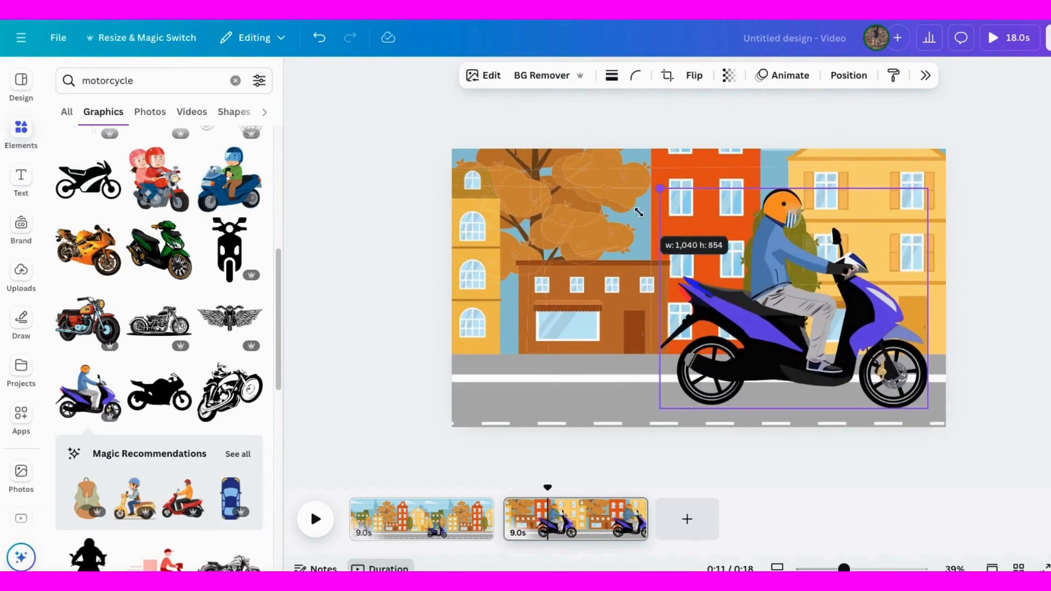
pyautogui.moveTo(770, 309); pyautogui.dragTo(773, 312)
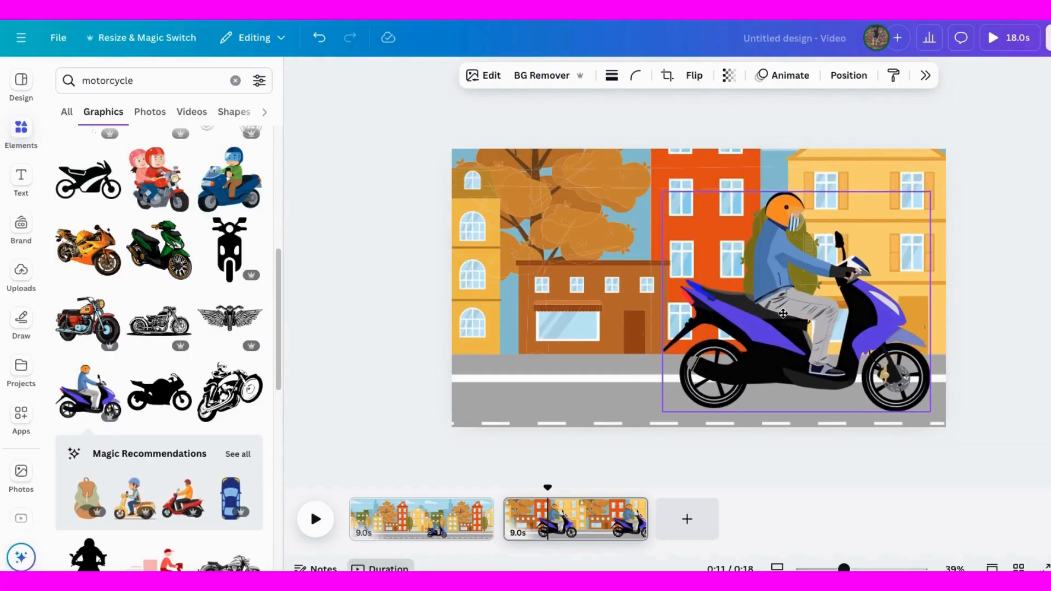
pyautogui.click(523, 472)
# Add a Match & Move transition with a 4.5-second duration between the two street pages and play it back from the start
pyautogui.moveTo(508, 533)
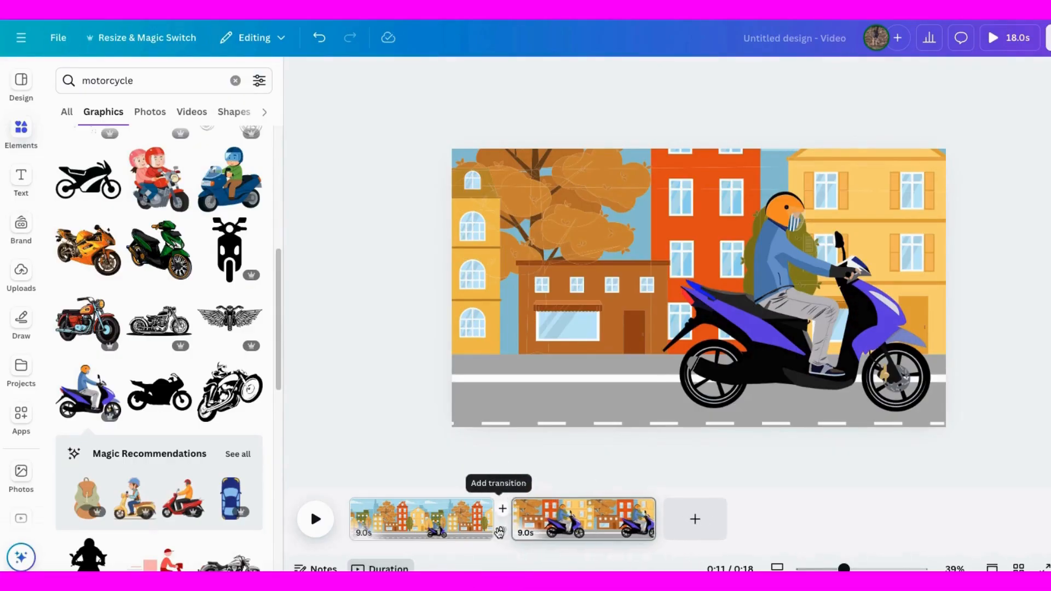
pyautogui.click(506, 533)
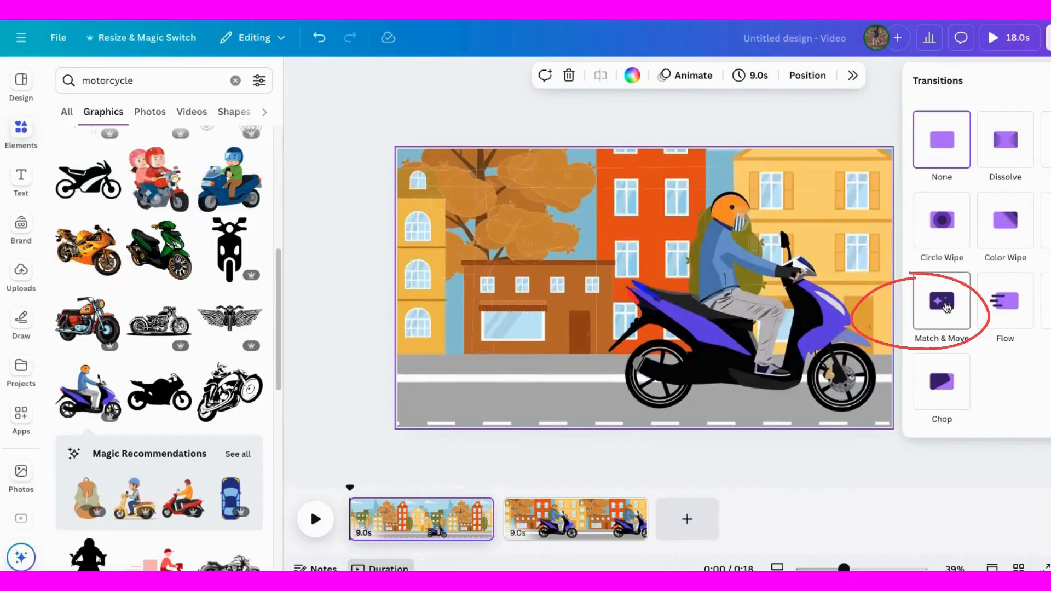
pyautogui.click(943, 300)
pyautogui.moveTo(930, 387); pyautogui.dragTo(1045, 387)
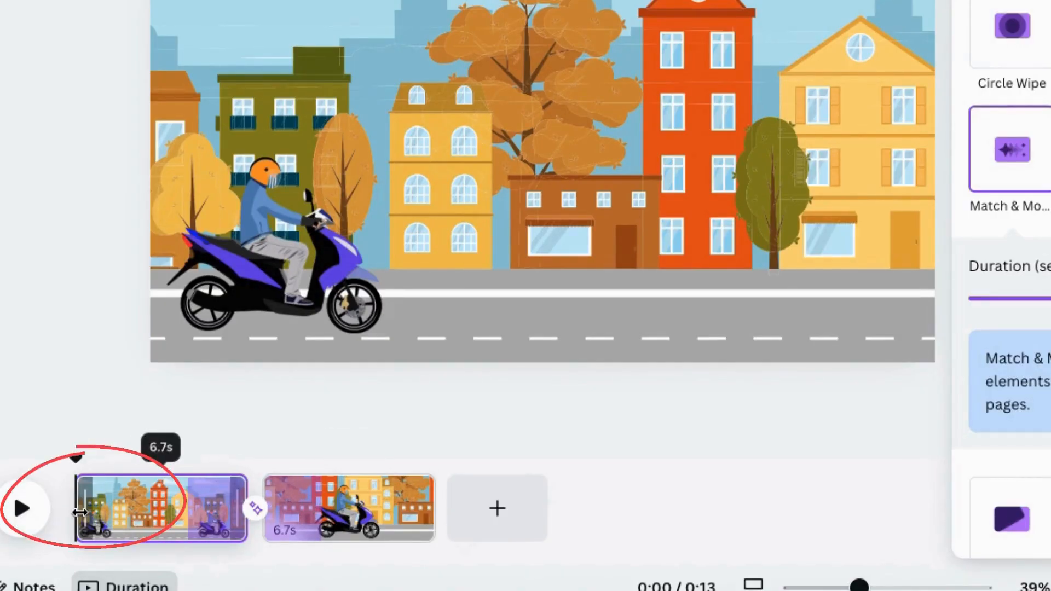
pyautogui.click(17, 530)
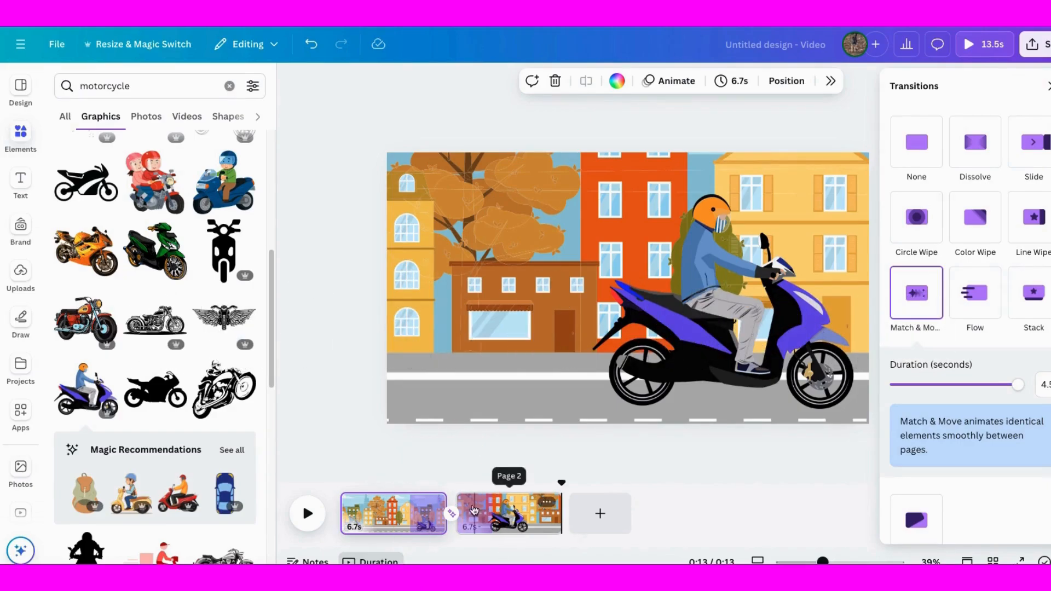
pyautogui.moveTo(565, 482); pyautogui.dragTo(355, 481)
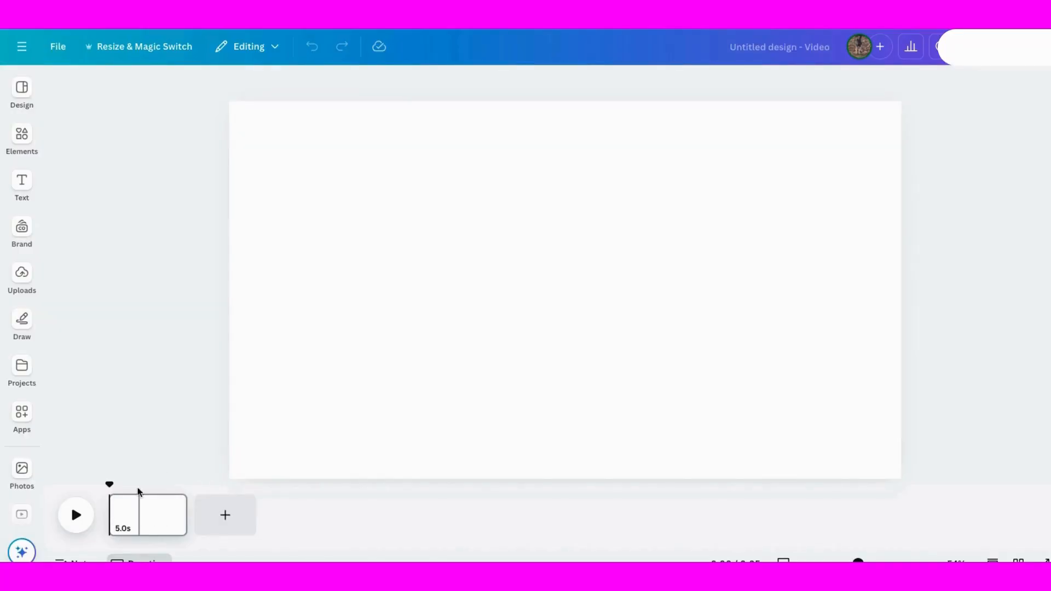
# Search the graphics for "road background" and add the highway with the blank overhead sign and city skyline to the empty page
pyautogui.click(23, 140)
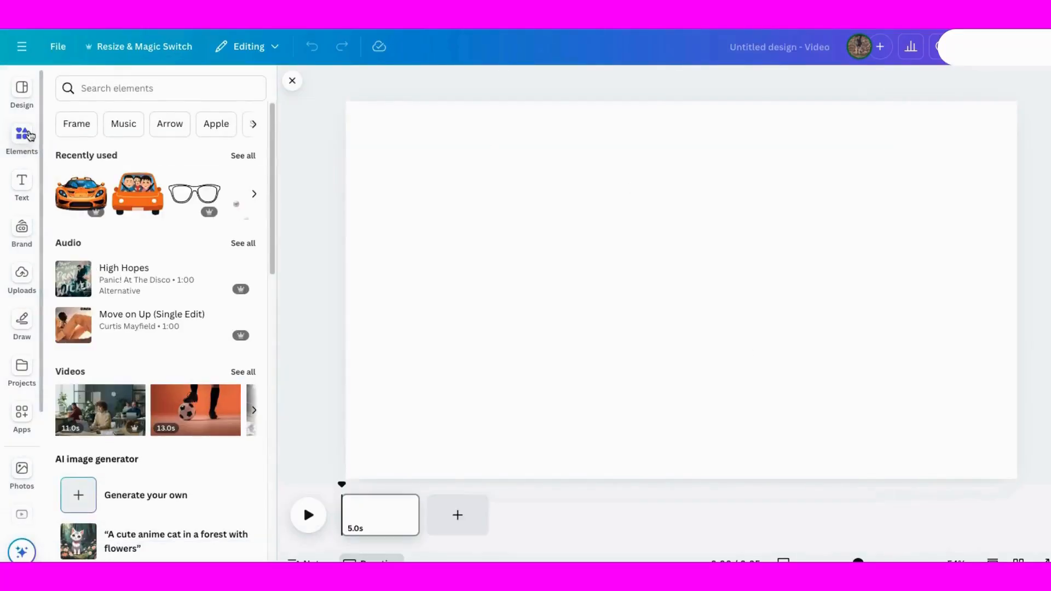
pyautogui.click(87, 90)
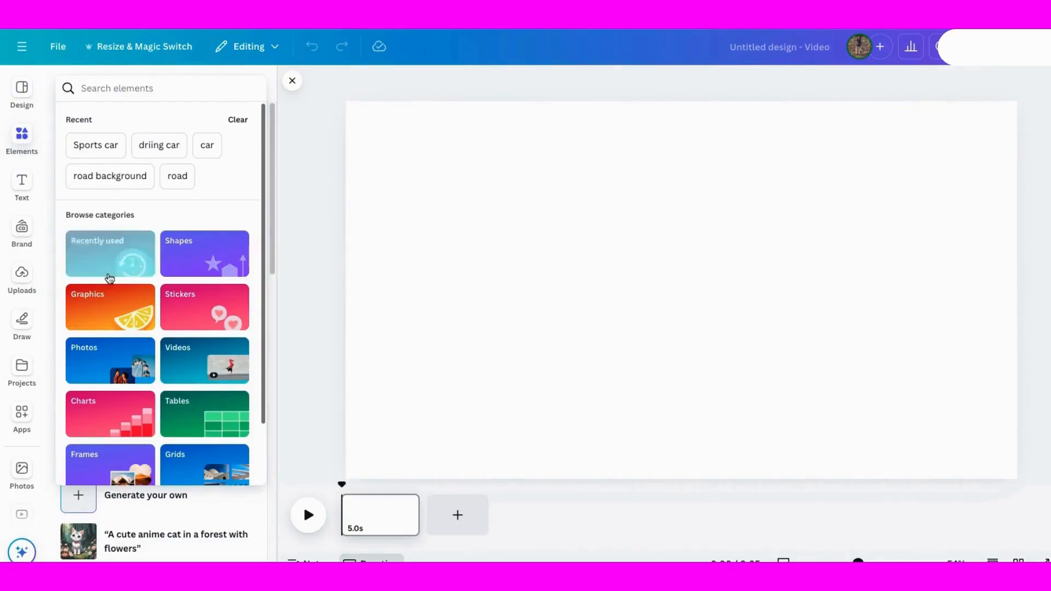
pyautogui.click(108, 298)
pyautogui.click(90, 117)
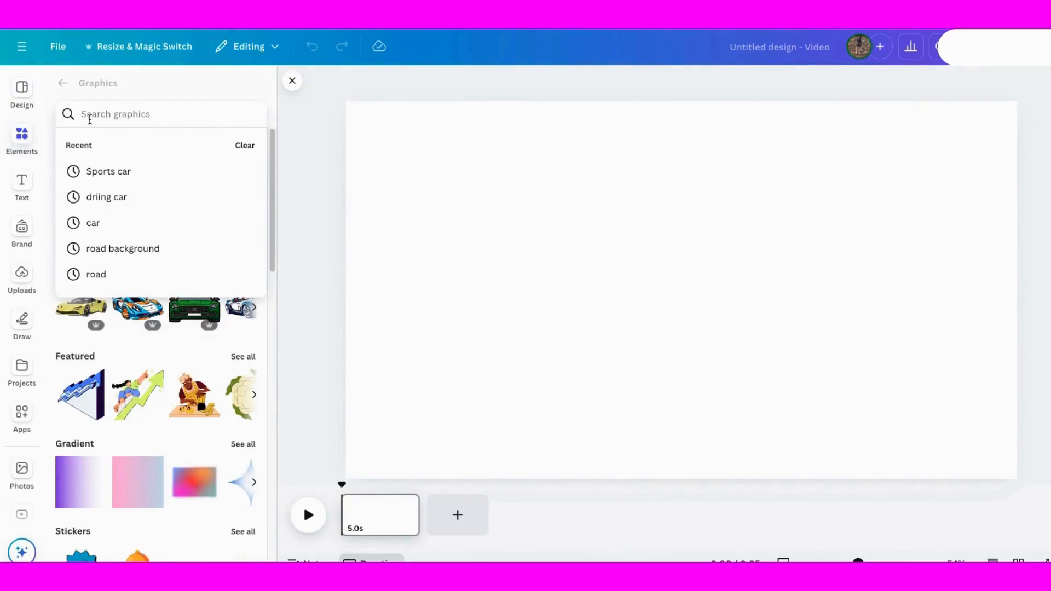
pyautogui.write('road back')
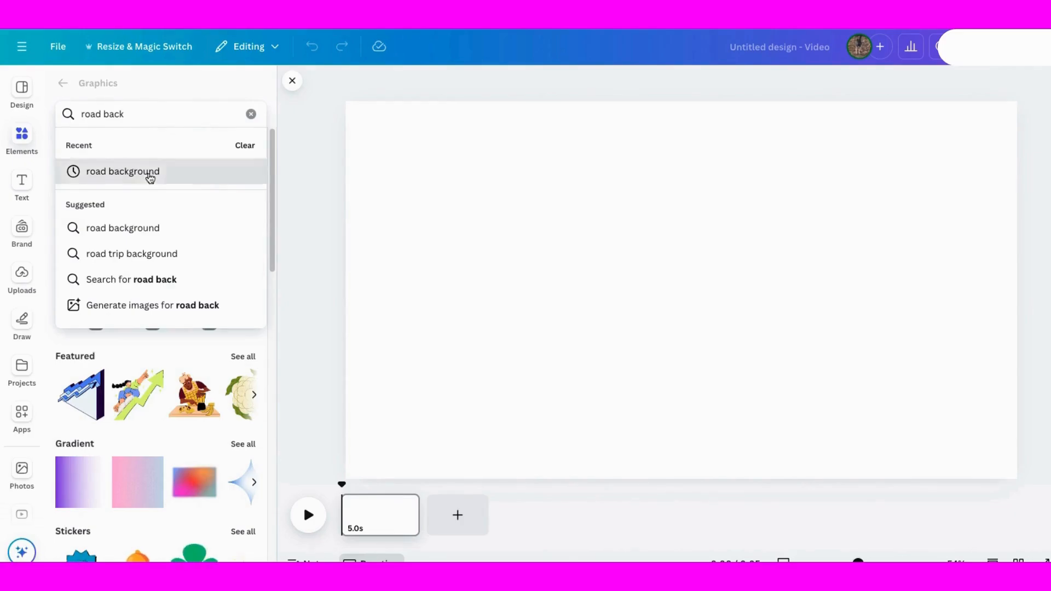
pyautogui.click(150, 172)
pyautogui.scroll(-5, 164, 329)
pyautogui.click(223, 302)
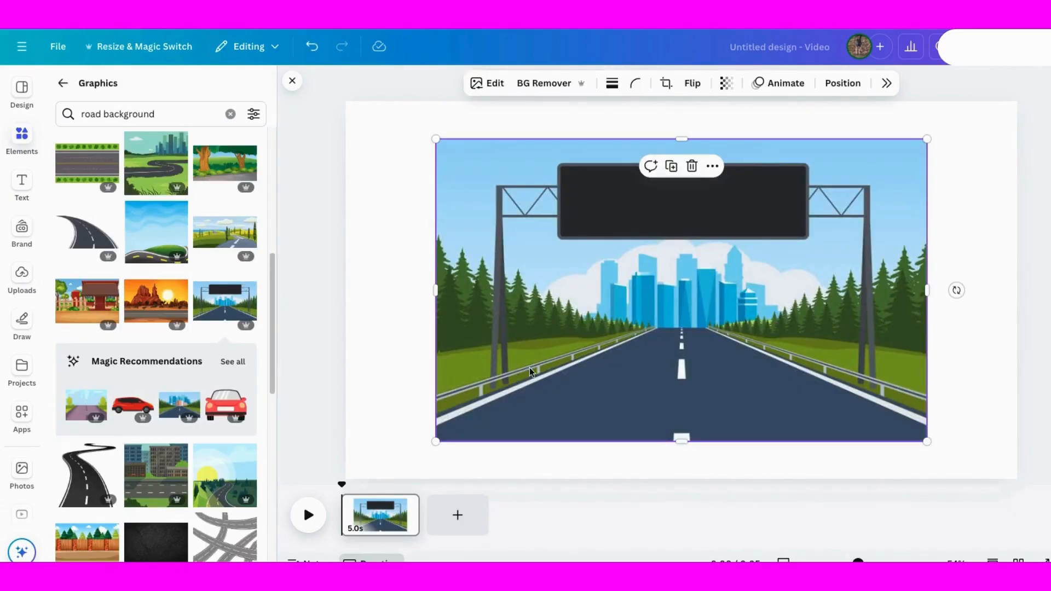
# Enlarge and reposition the highway graphic so it covers the whole page, with its bottom edge on the page's bottom
pyautogui.moveTo(436, 141); pyautogui.dragTo(321, 108)
pyautogui.moveTo(410, 163); pyautogui.dragTo(418, 183)
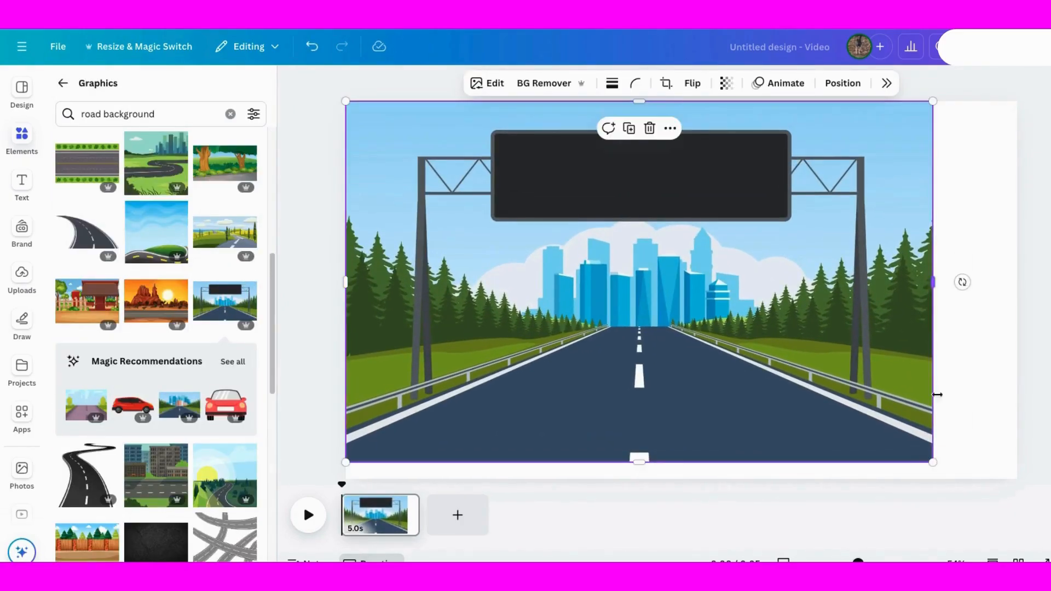
pyautogui.moveTo(929, 462); pyautogui.dragTo(1035, 525)
pyautogui.moveTo(797, 397); pyautogui.dragTo(783, 350)
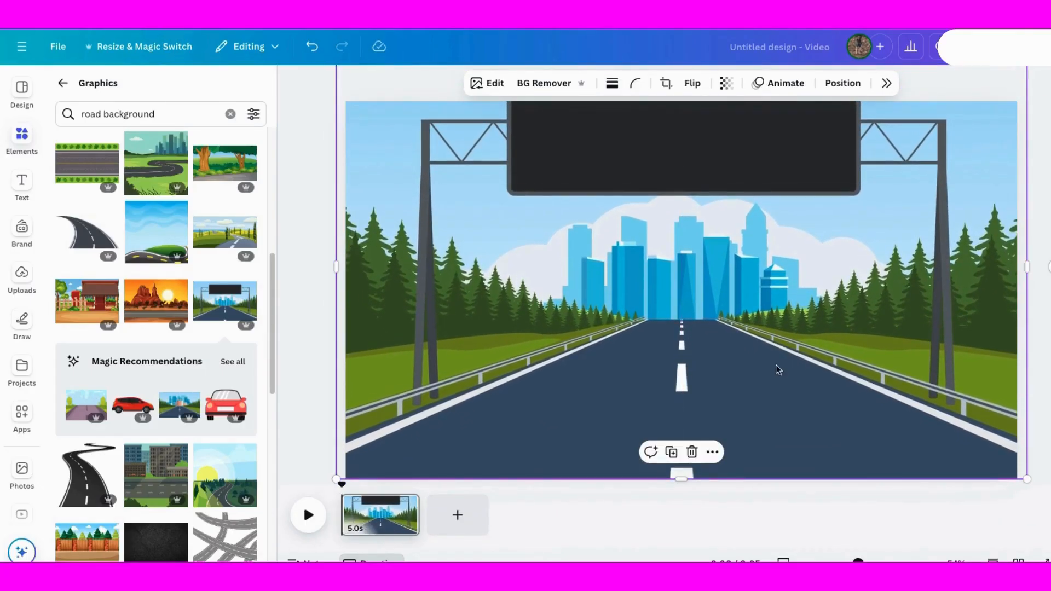
# Add the recently used orange sports car, shrink it and place it at the far end of the highway below the skyline
pyautogui.click(230, 113)
pyautogui.click(137, 220)
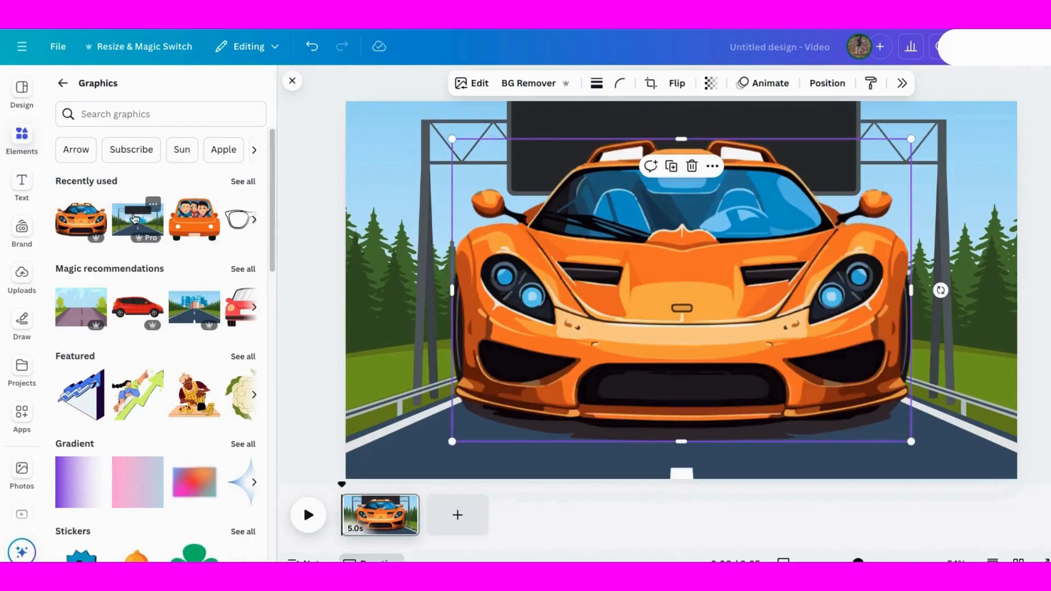
pyautogui.moveTo(447, 136); pyautogui.dragTo(737, 328)
pyautogui.moveTo(824, 383); pyautogui.dragTo(692, 284)
pyautogui.moveTo(605, 244); pyautogui.dragTo(707, 307)
pyautogui.moveTo(748, 346); pyautogui.dragTo(696, 324)
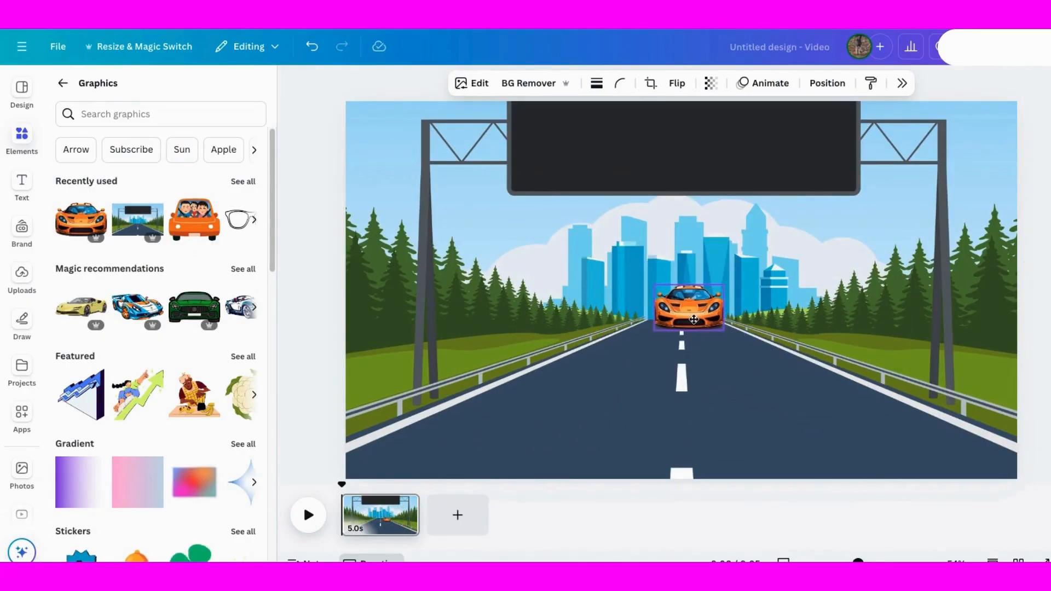
pyautogui.moveTo(654, 285)
pyautogui.mouseDown()
pyautogui.moveTo(697, 323)
pyautogui.moveTo(673, 321)
pyautogui.moveTo(715, 340)
pyautogui.moveTo(679, 310)
pyautogui.mouseUp()
pyautogui.click(666, 374)
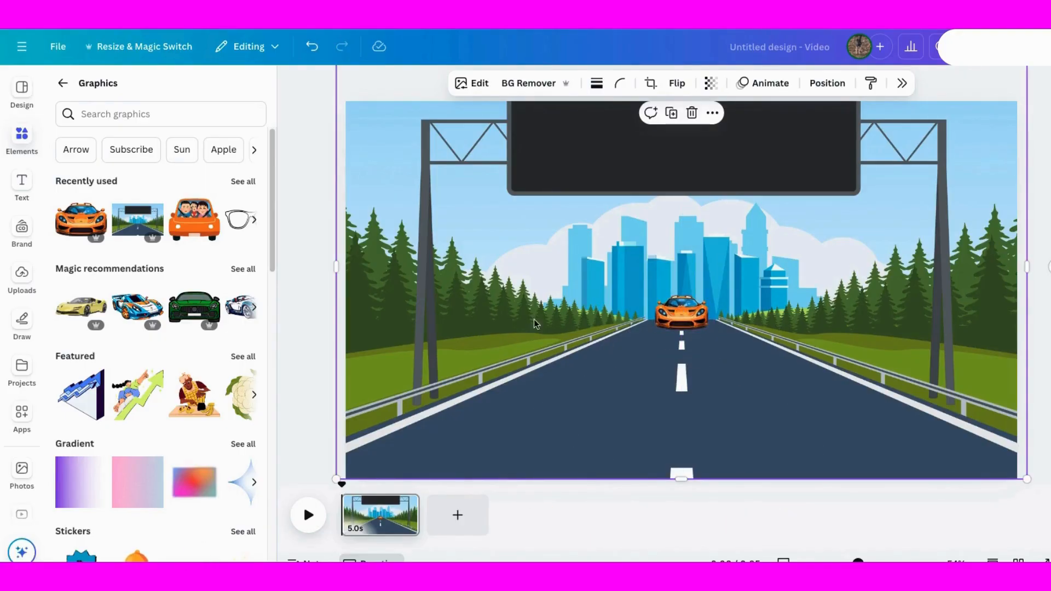
# Duplicate the highway page and, on the copy, enlarge the sports car and centre it in the foreground of the road
pyautogui.rightClick(387, 518)
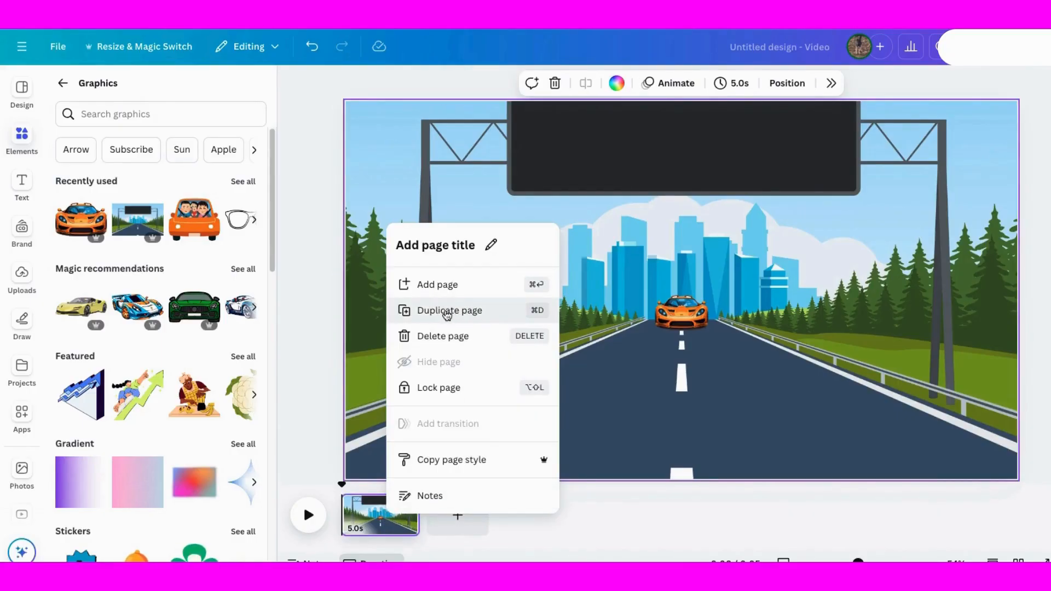
pyautogui.click(447, 311)
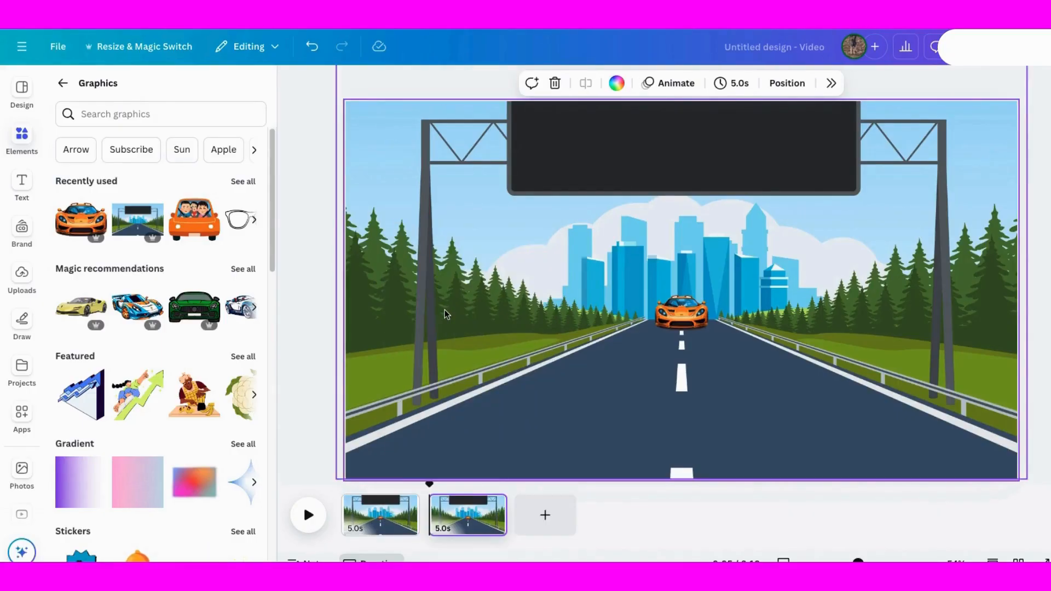
pyautogui.click(477, 514)
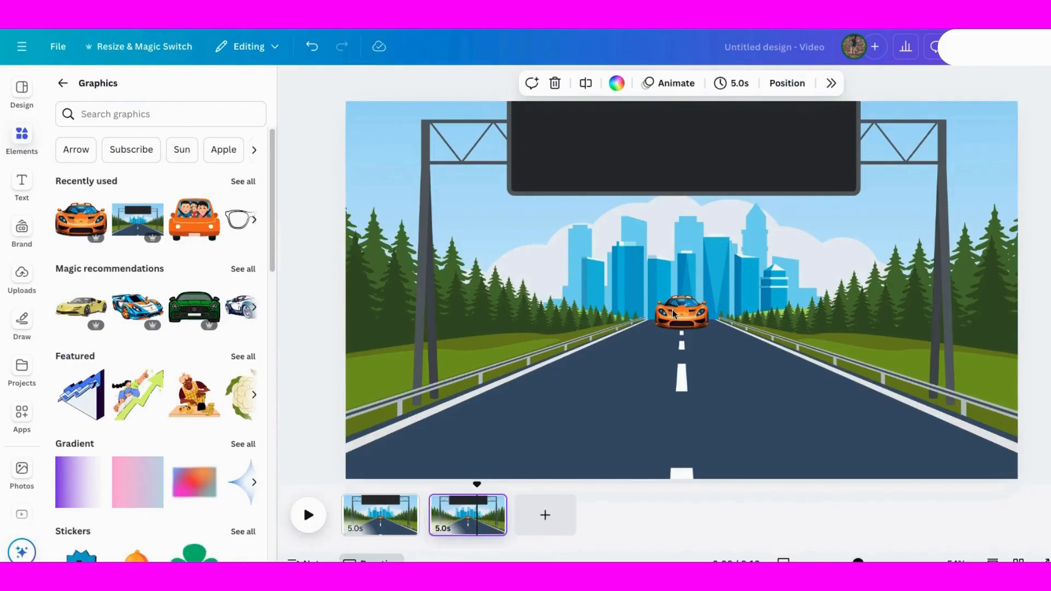
pyautogui.click(673, 314)
pyautogui.moveTo(656, 328); pyautogui.dragTo(437, 473)
pyautogui.moveTo(559, 403); pyautogui.dragTo(669, 395)
pyautogui.moveTo(546, 290); pyautogui.dragTo(512, 266)
pyautogui.moveTo(619, 405); pyautogui.dragTo(647, 408)
# Extend both highway pages to 10.0 seconds each
pyautogui.moveTo(504, 518); pyautogui.dragTo(575, 518)
pyautogui.moveTo(419, 511); pyautogui.dragTo(493, 518)
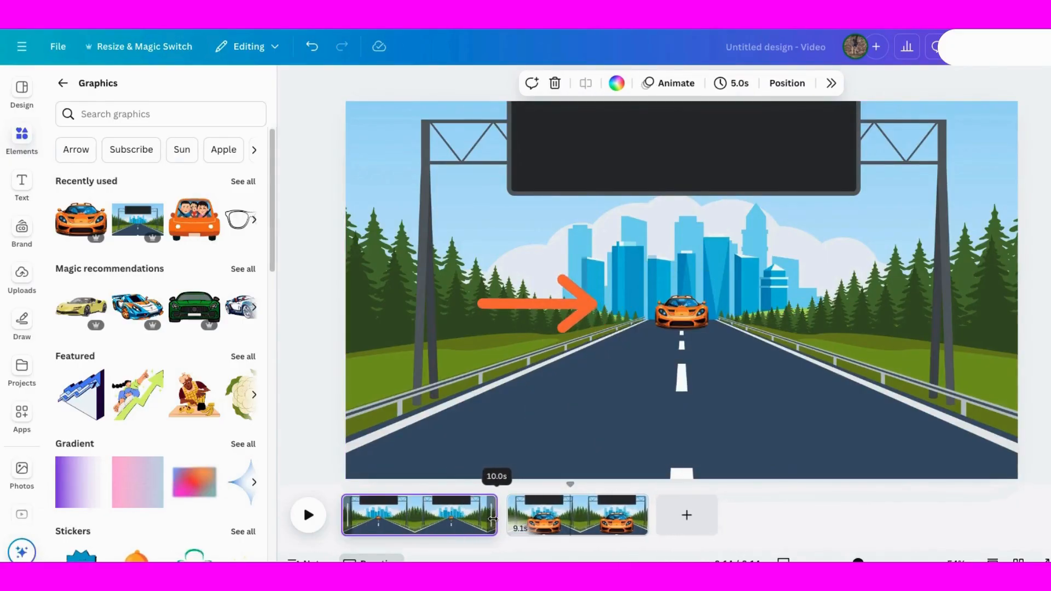
pyautogui.moveTo(648, 517); pyautogui.dragTo(663, 522)
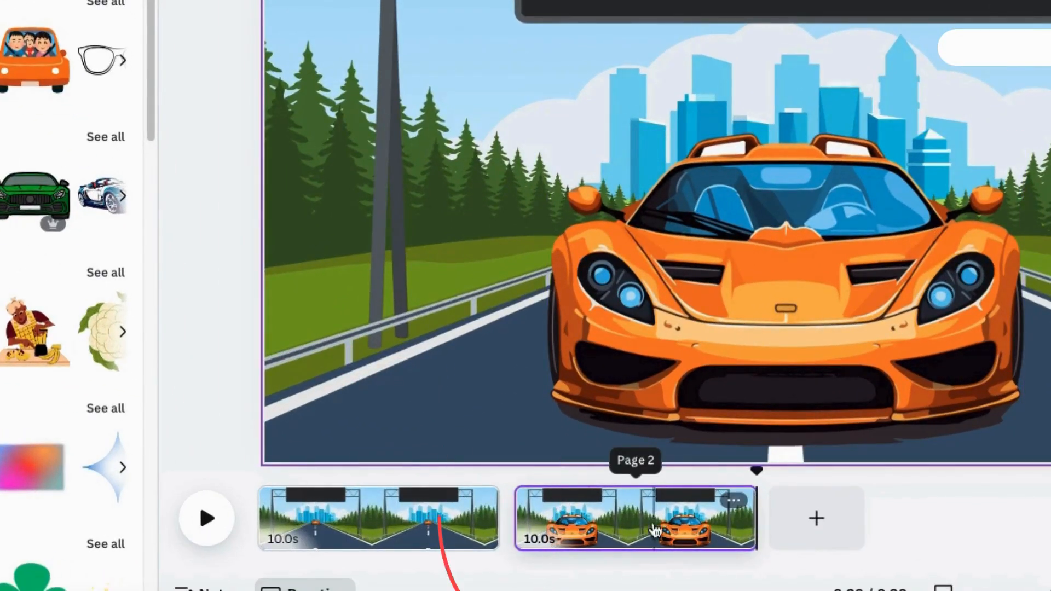
# Add a Match & Move transition between the highway pages and lengthen it until each page's duration shows 7.5 seconds
pyautogui.moveTo(514, 539)
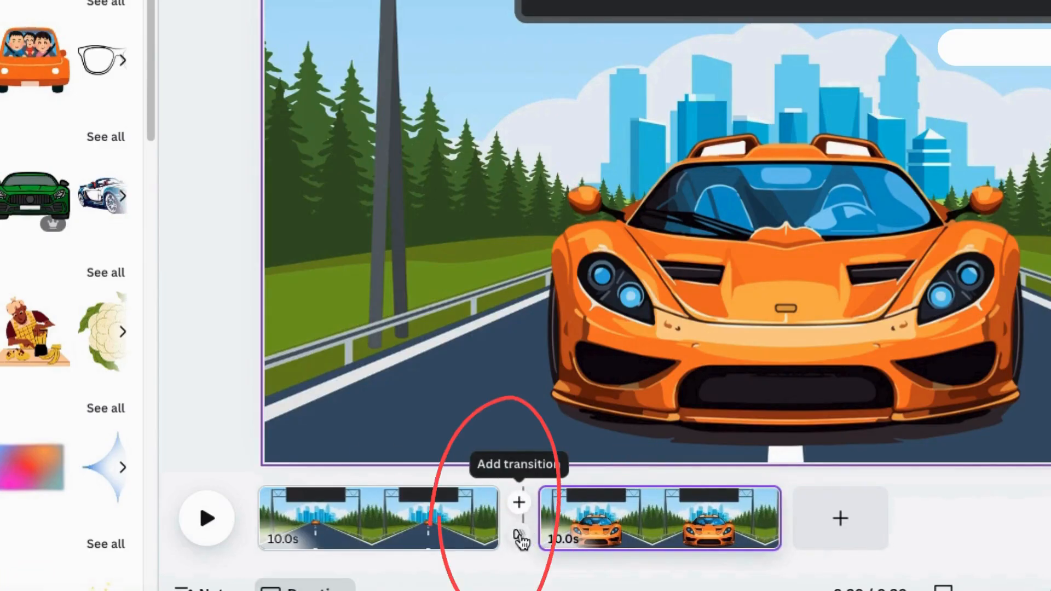
pyautogui.click(519, 538)
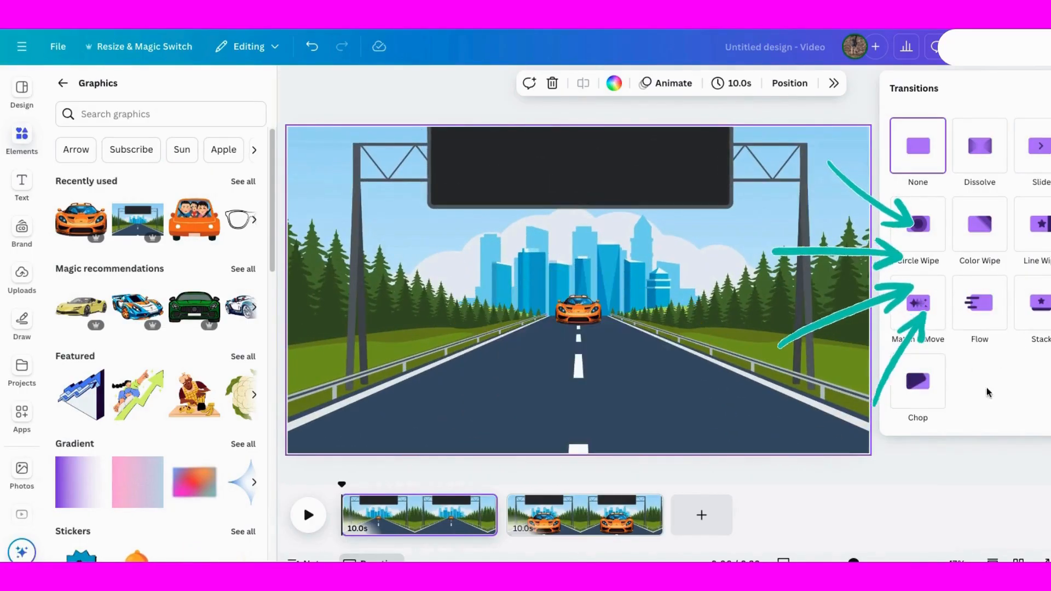
pyautogui.click(918, 304)
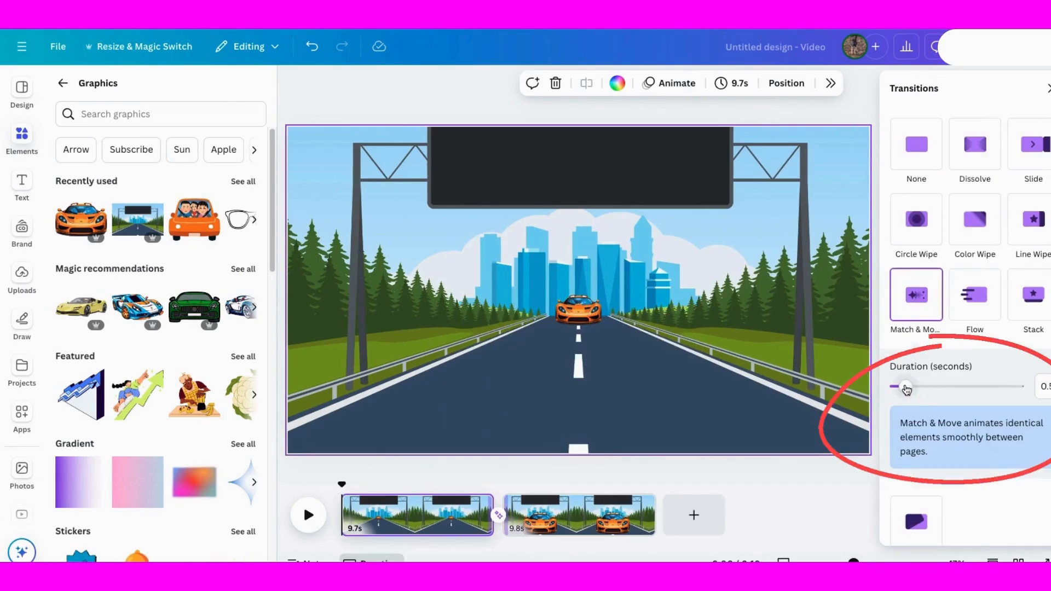
pyautogui.moveTo(912, 388); pyautogui.dragTo(1009, 387)
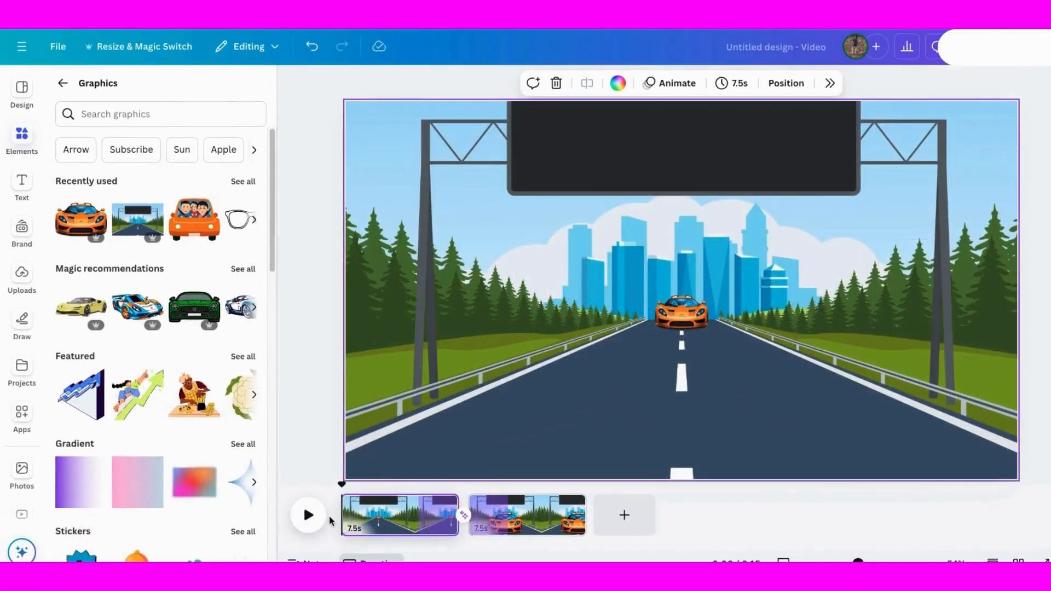
# Play the car animation, compare the car on both pages, and replay the video from the start
pyautogui.click(307, 516)
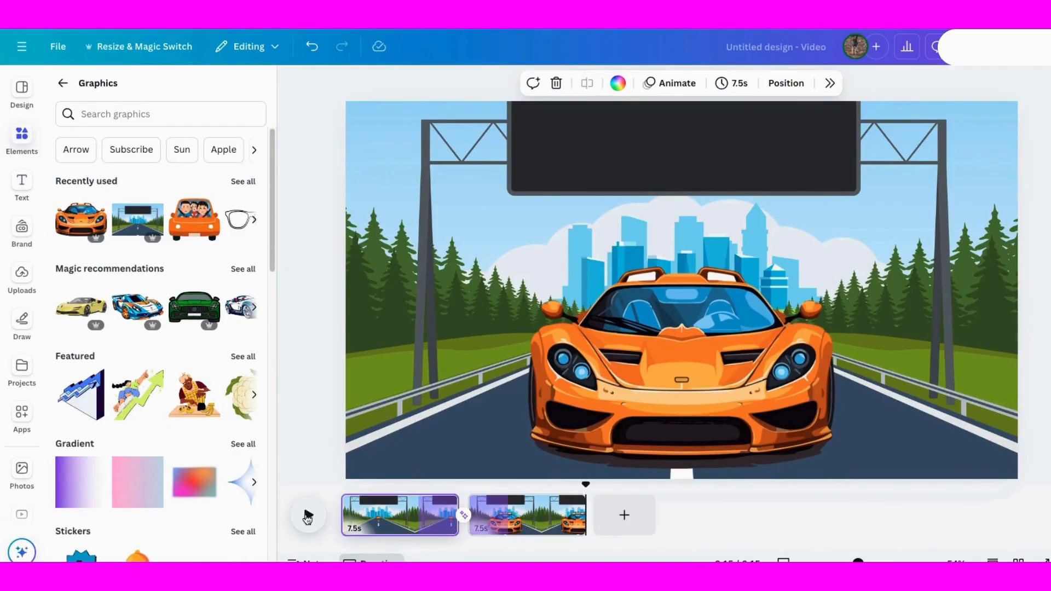
pyautogui.click(363, 527)
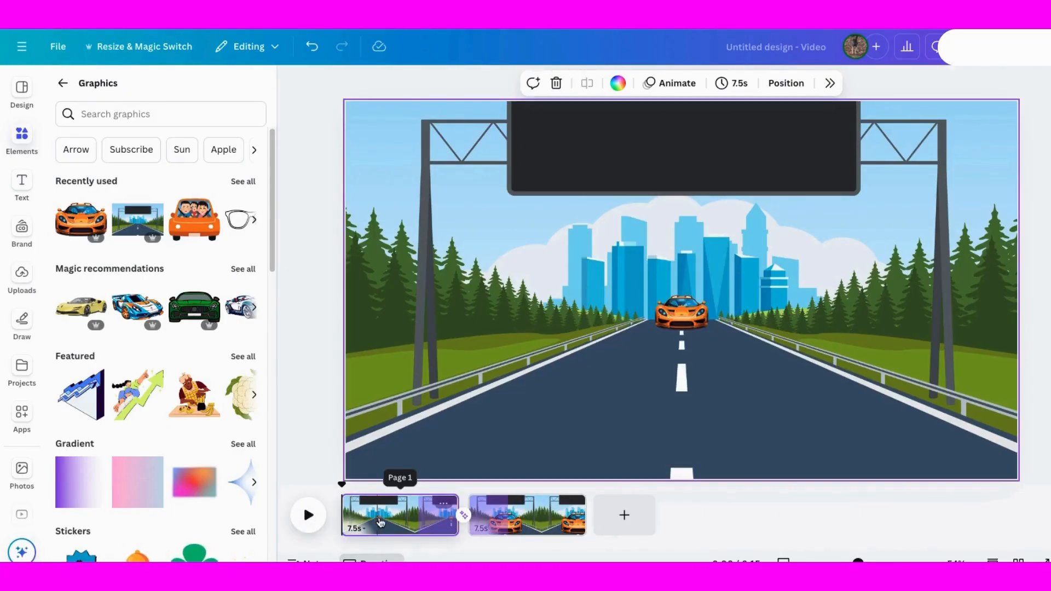
pyautogui.click(527, 518)
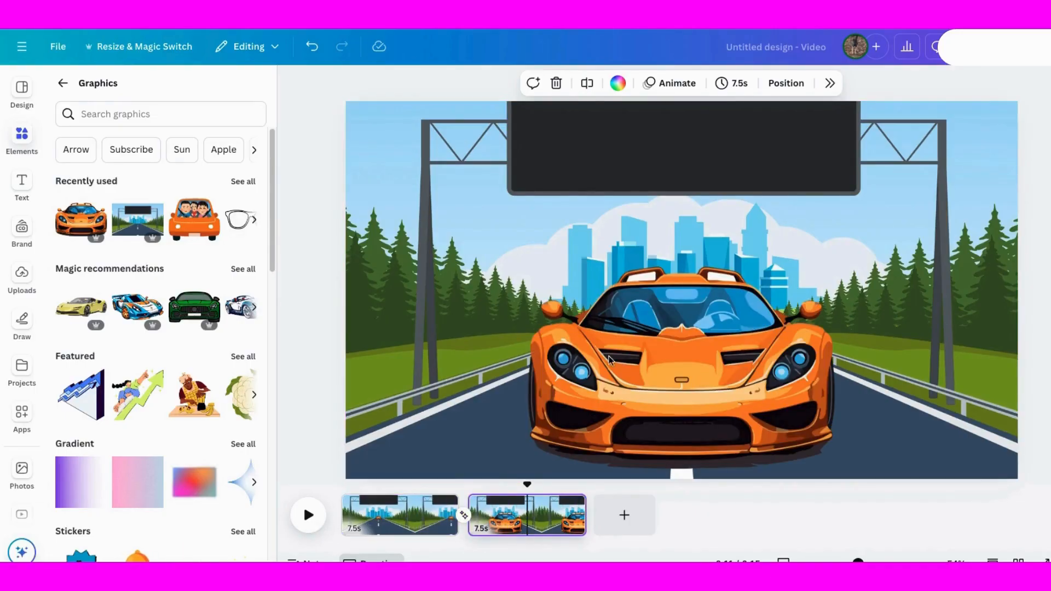
pyautogui.moveTo(527, 484); pyautogui.dragTo(342, 484)
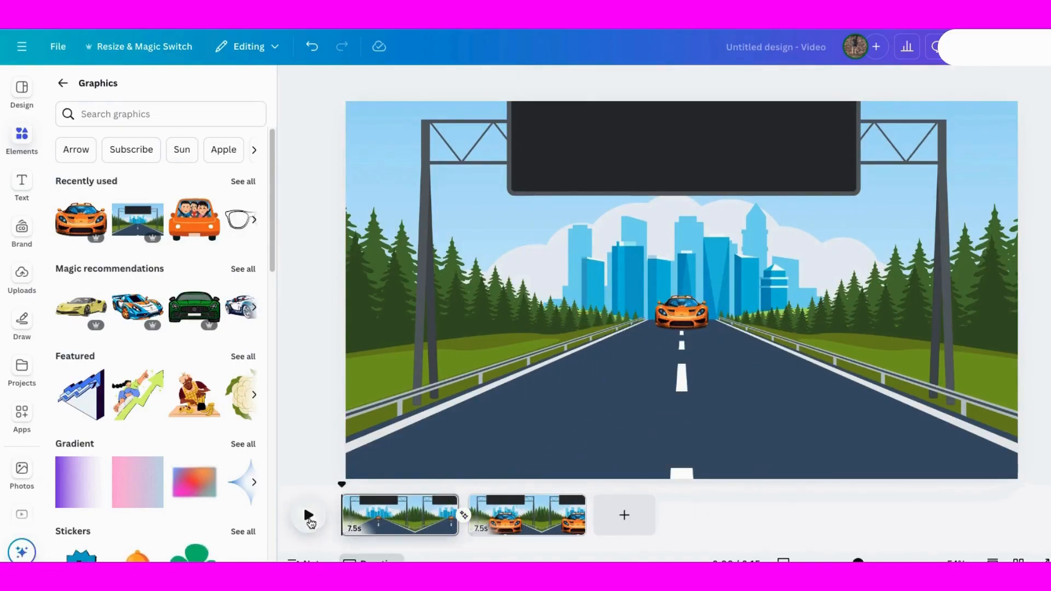
pyautogui.click(310, 515)
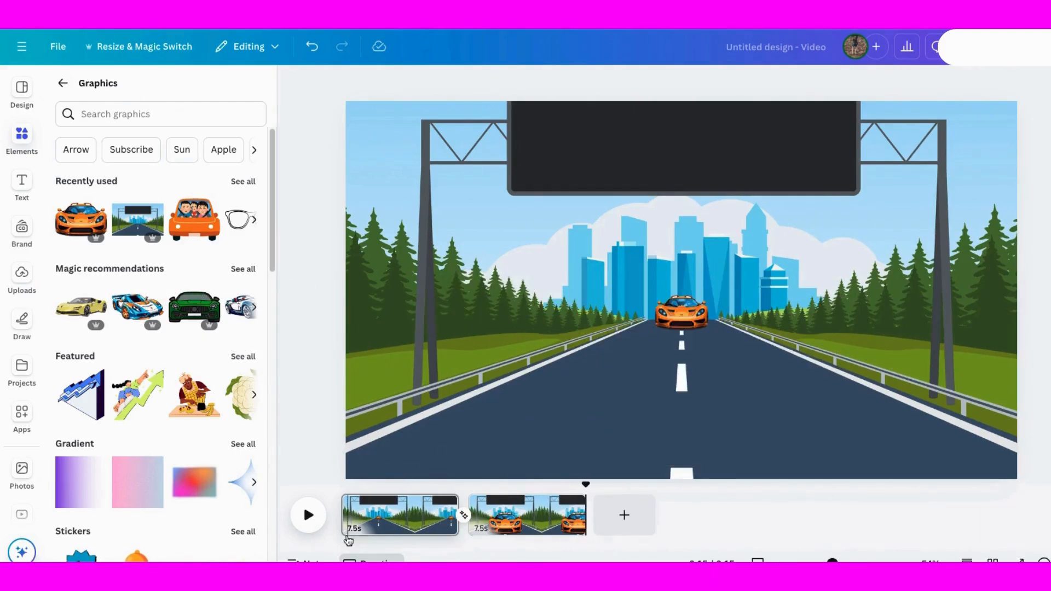
# Play the first highway page to find where the car is about to move, and split the page there at about 5.3 seconds
pyautogui.click(349, 513)
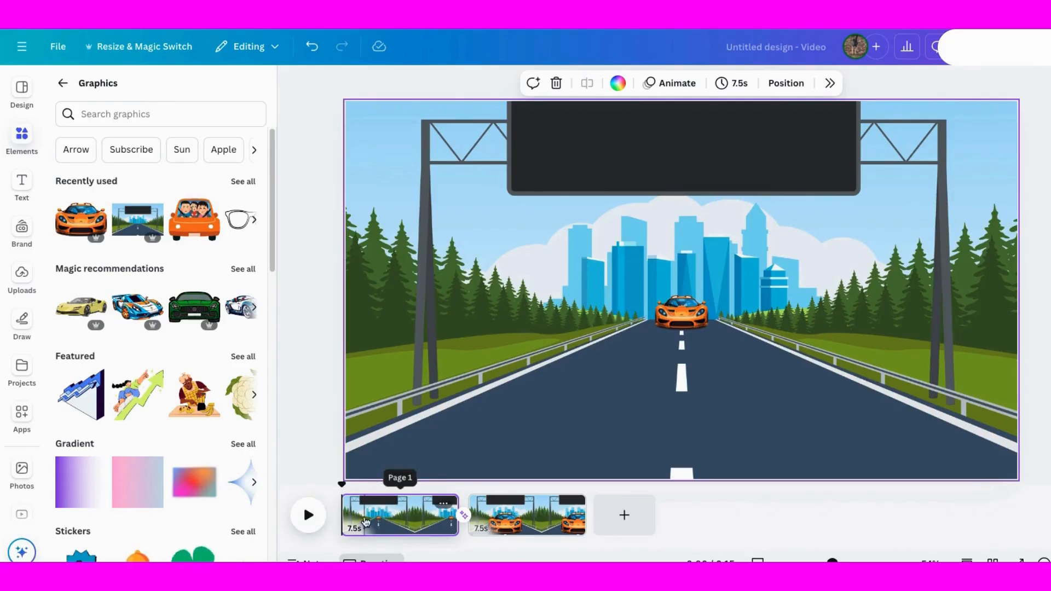
pyautogui.click(309, 516)
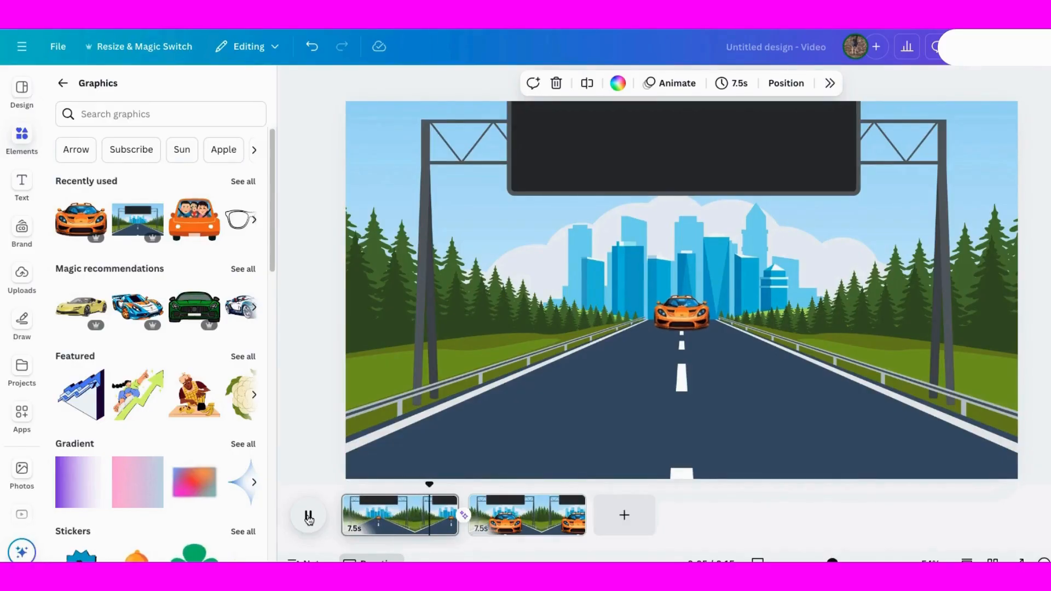
pyautogui.click(308, 516)
pyautogui.moveTo(433, 483); pyautogui.dragTo(428, 482)
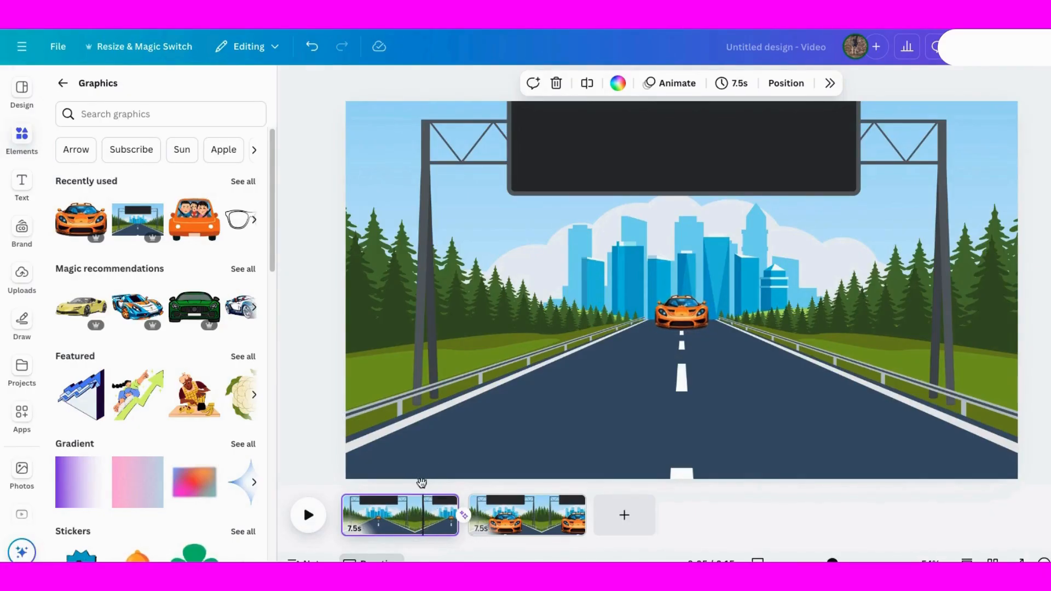
pyautogui.moveTo(422, 482); pyautogui.dragTo(426, 483)
pyautogui.click(307, 520)
pyautogui.click(307, 520)
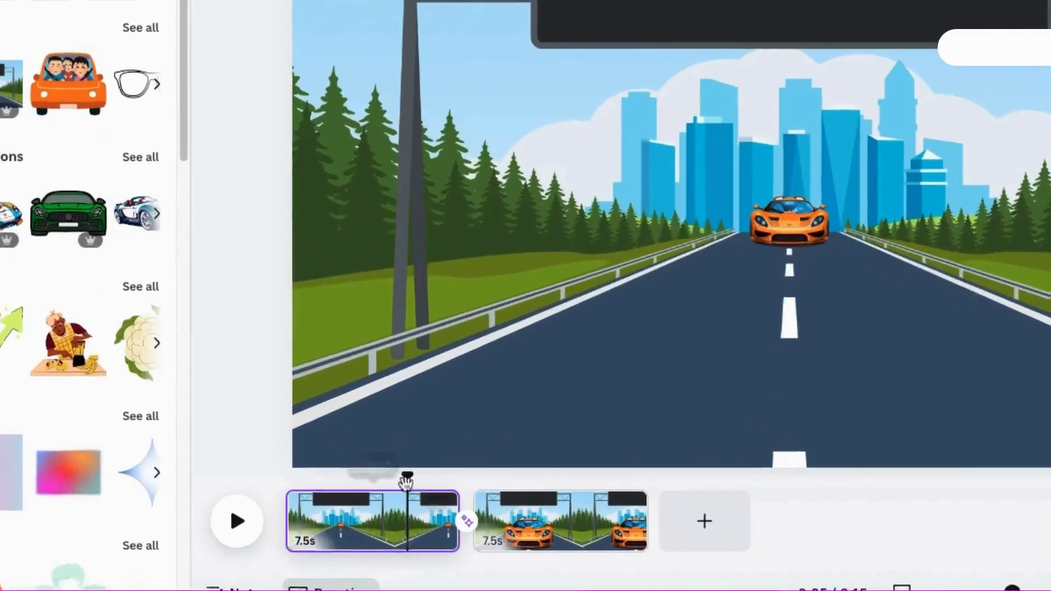
pyautogui.rightClick(410, 541)
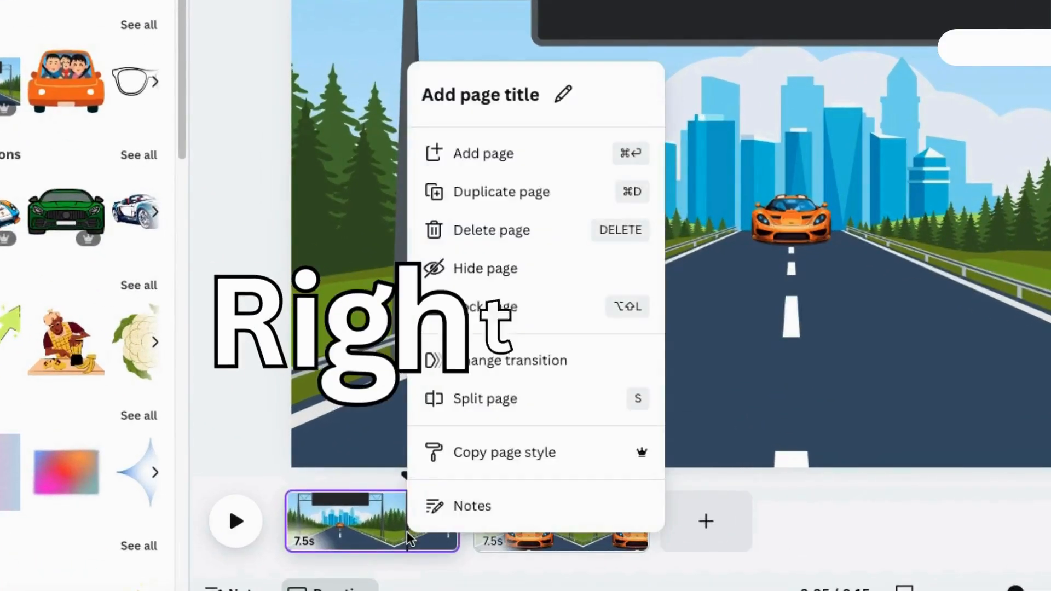
pyautogui.click(467, 408)
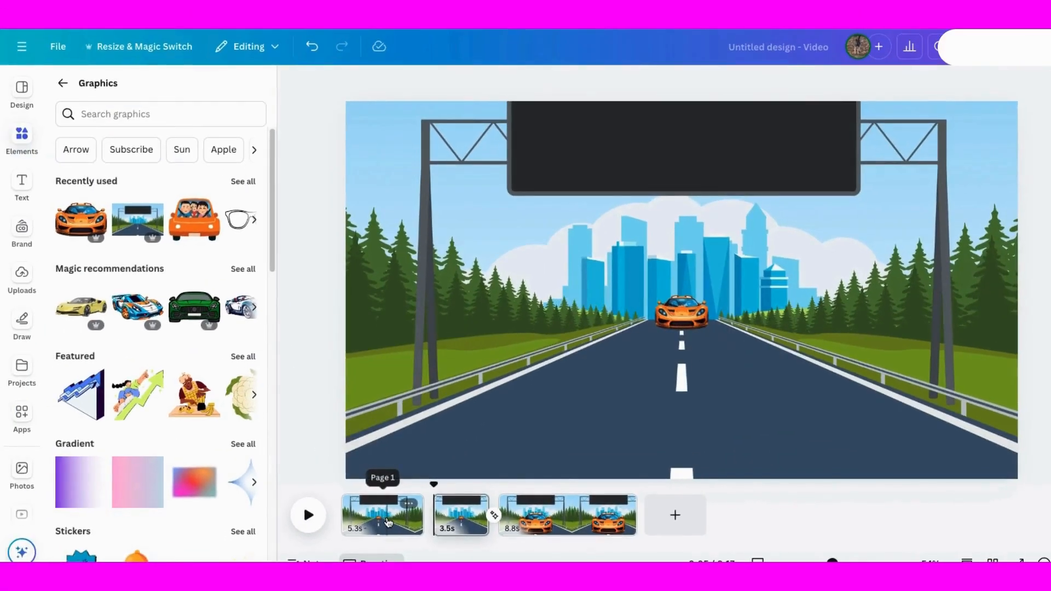
# Delete the 5.3-second static page at the start of the video and play the remaining pages
pyautogui.rightClick(388, 522)
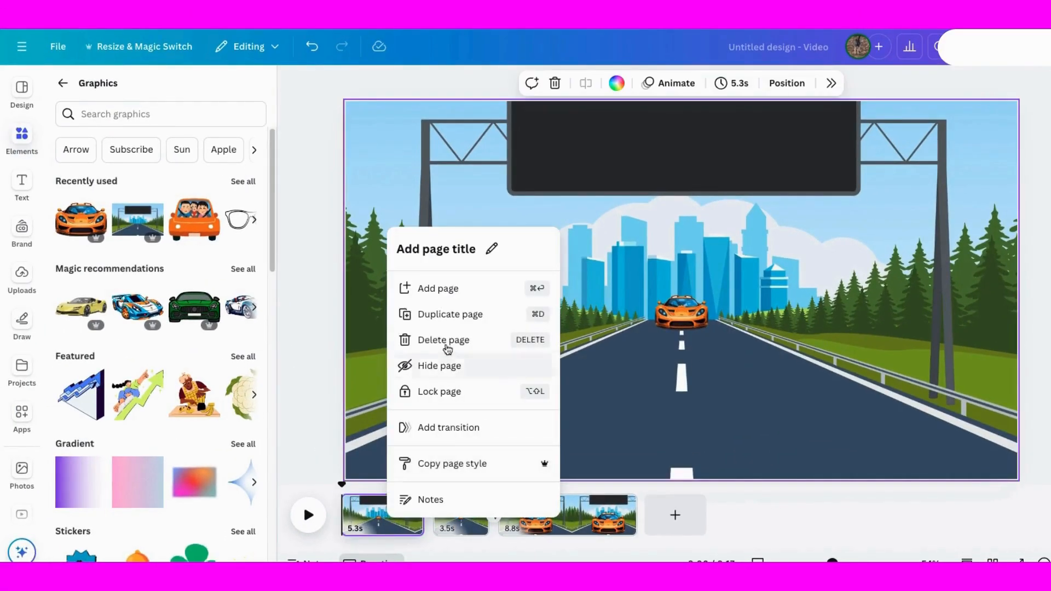
pyautogui.click(441, 341)
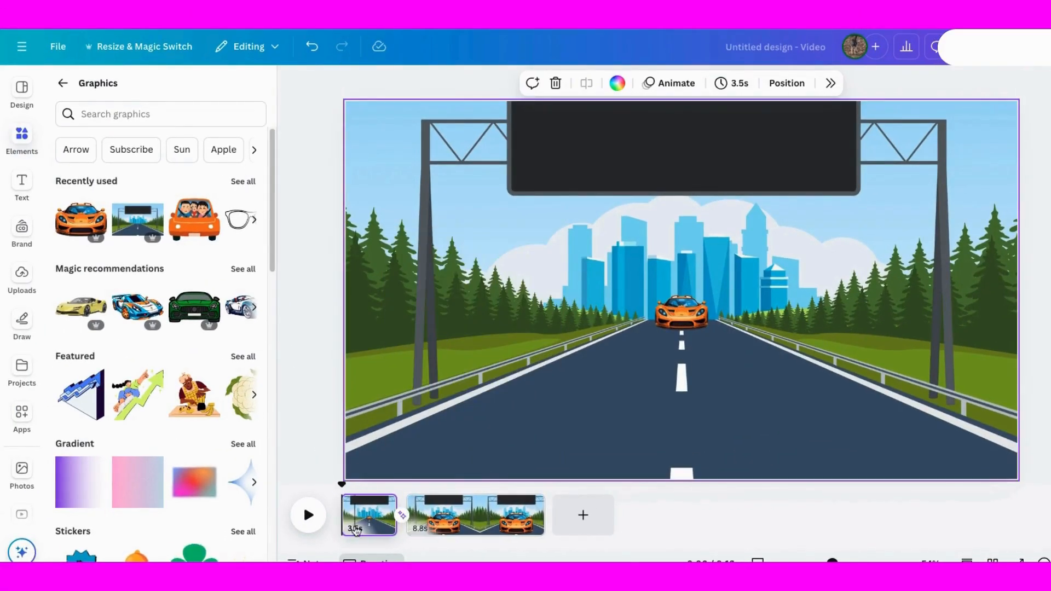
pyautogui.click(308, 516)
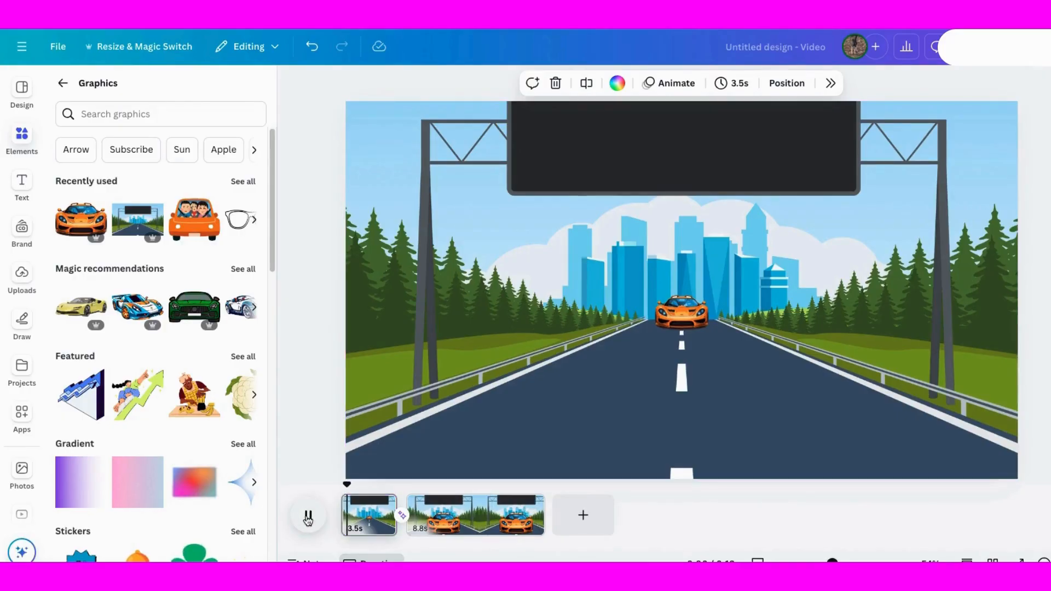